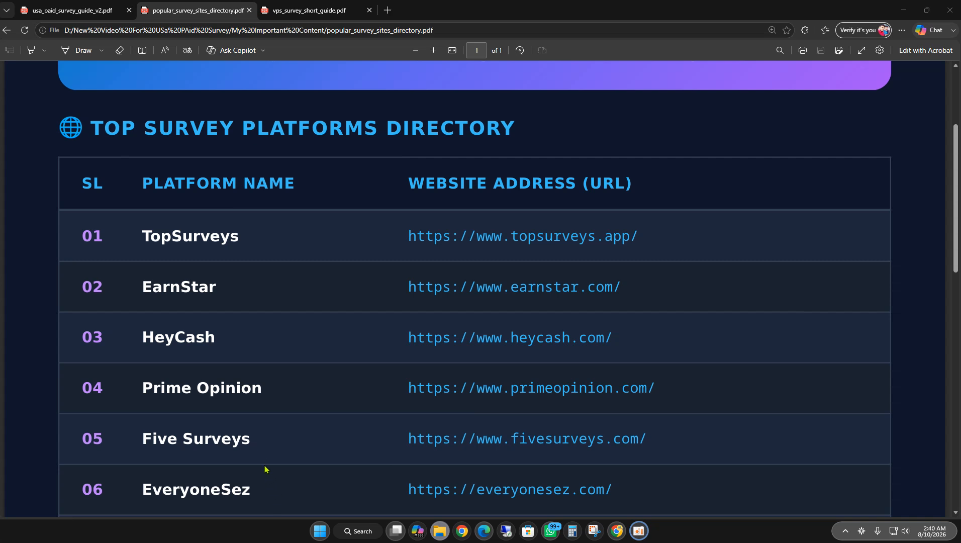
Read through the survey platform directory from TopSurveys to HeyPiggy, including each site's web address.
click(261, 450)
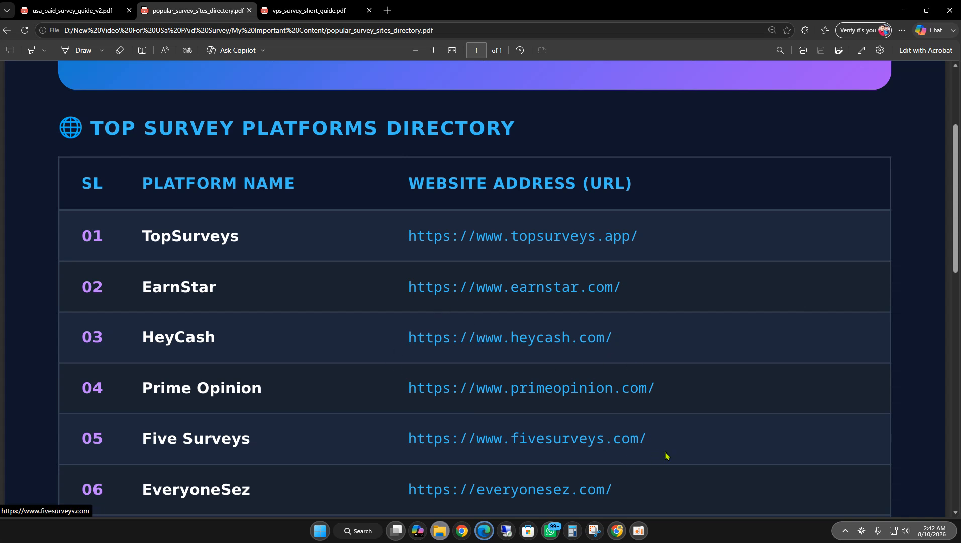
scroll(618, 385, down, 3)
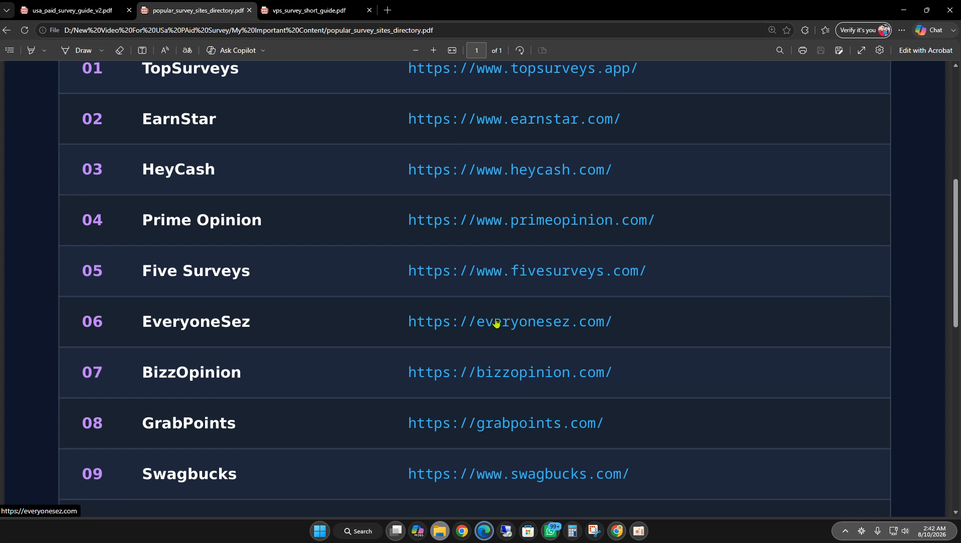
scroll(204, 327, down, 2)
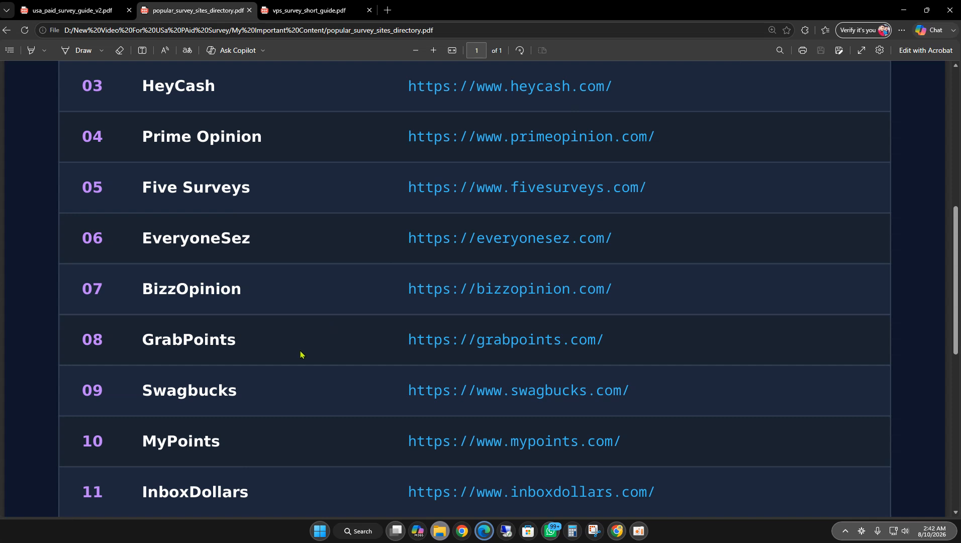
scroll(285, 317, down, 2)
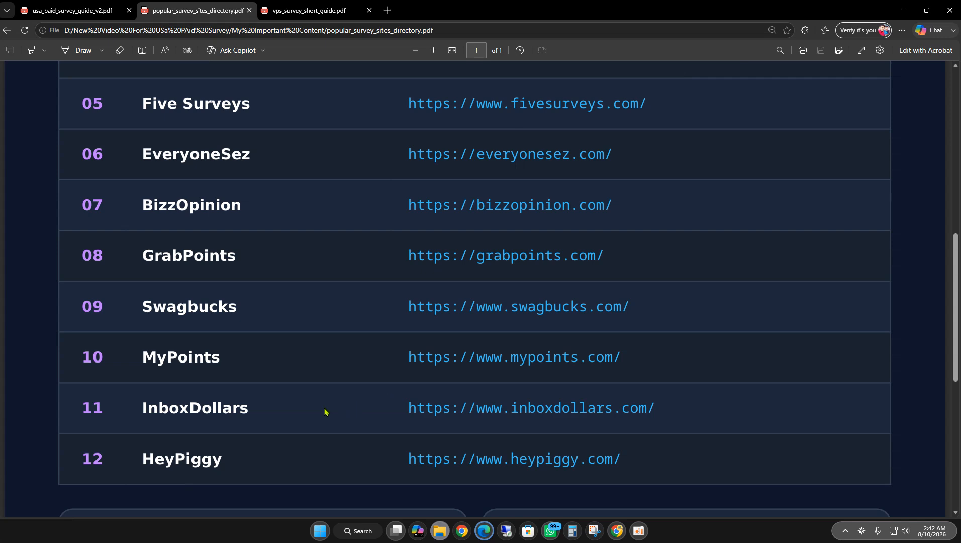
scroll(452, 422, up, 2)
scroll(444, 409, up, 5)
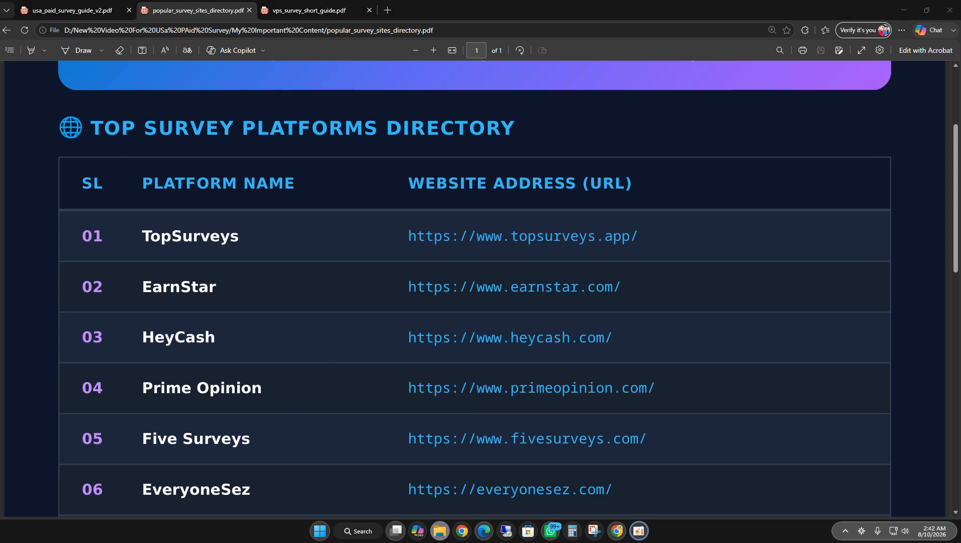
Search the web for "atomic mail" in a new tab and open the Atomic Mail site's free account sign-up form.
key(ctrl+t)
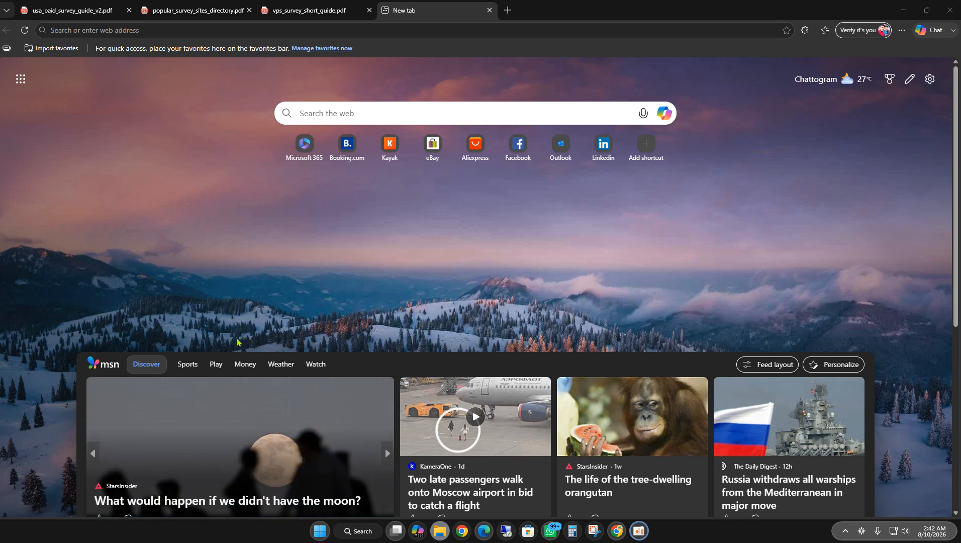
click(191, 31)
text(ato)
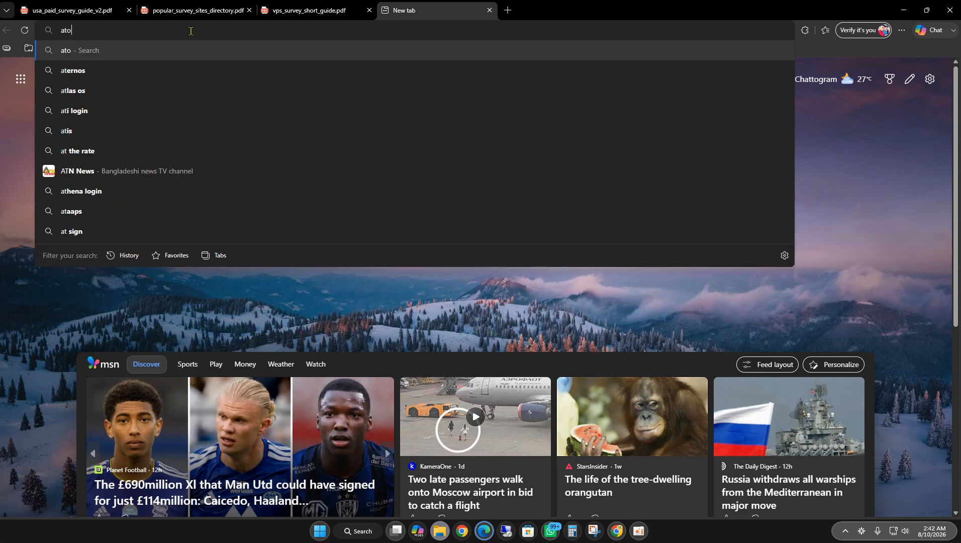
text(mic mail)
key(Return)
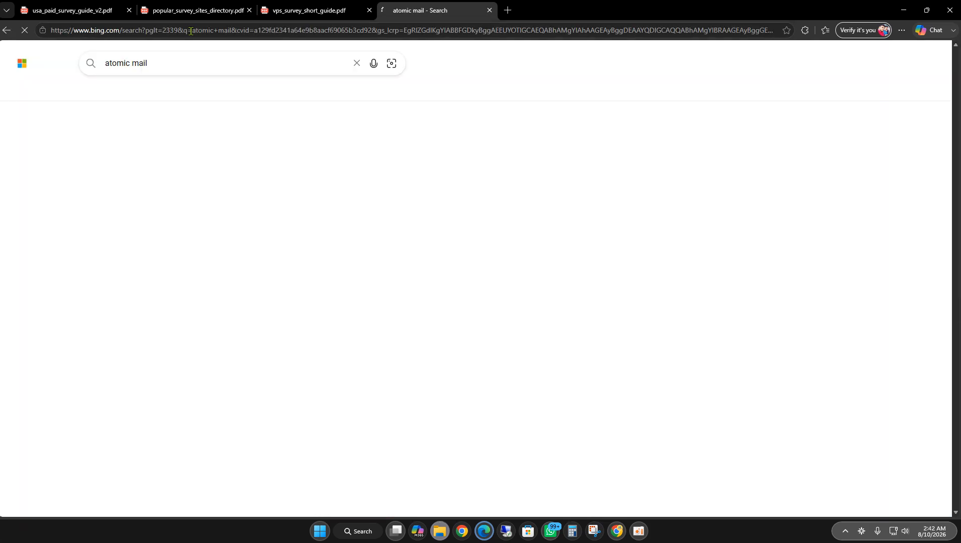
click(122, 166)
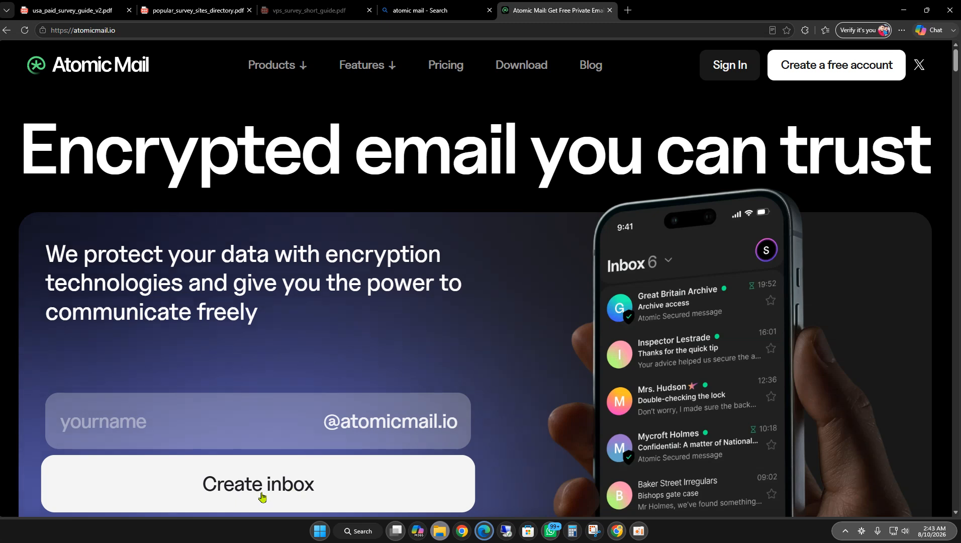
click(824, 70)
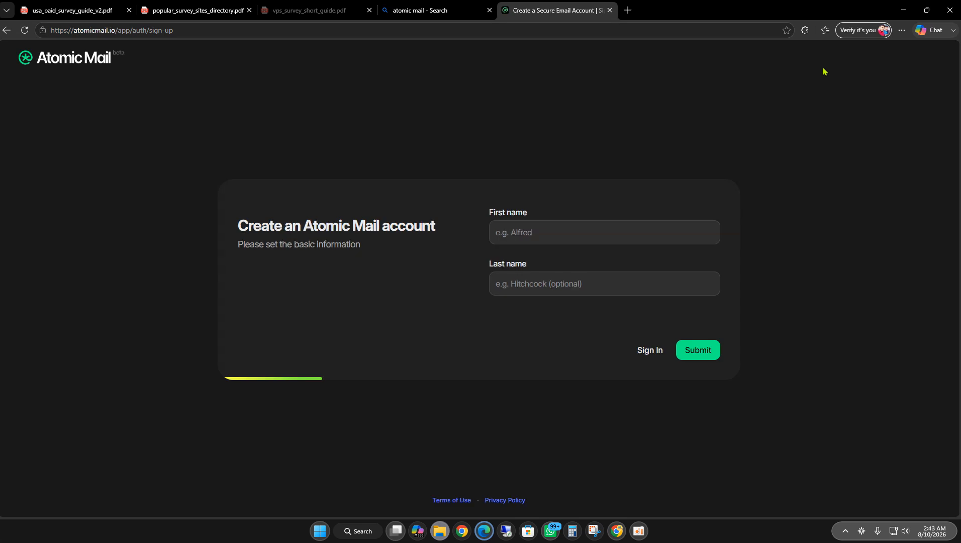
click(519, 237)
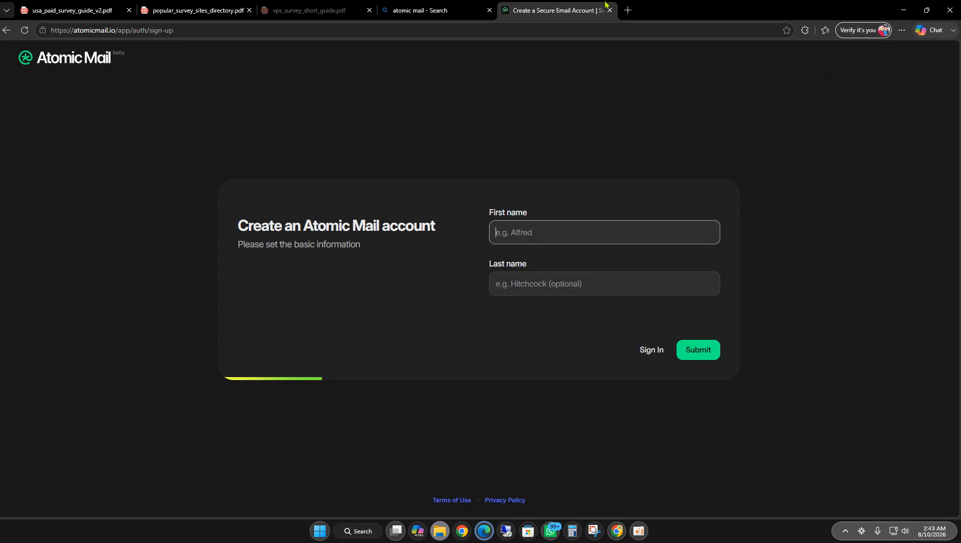
Search for "fake name generator" in a new tab and open the Fake Name Generator site.
click(628, 10)
text(fake)
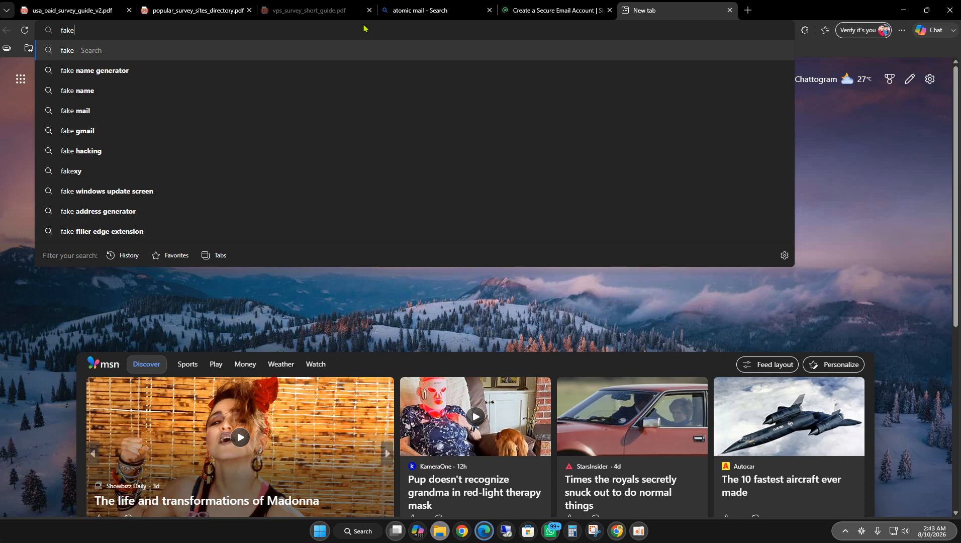
click(115, 71)
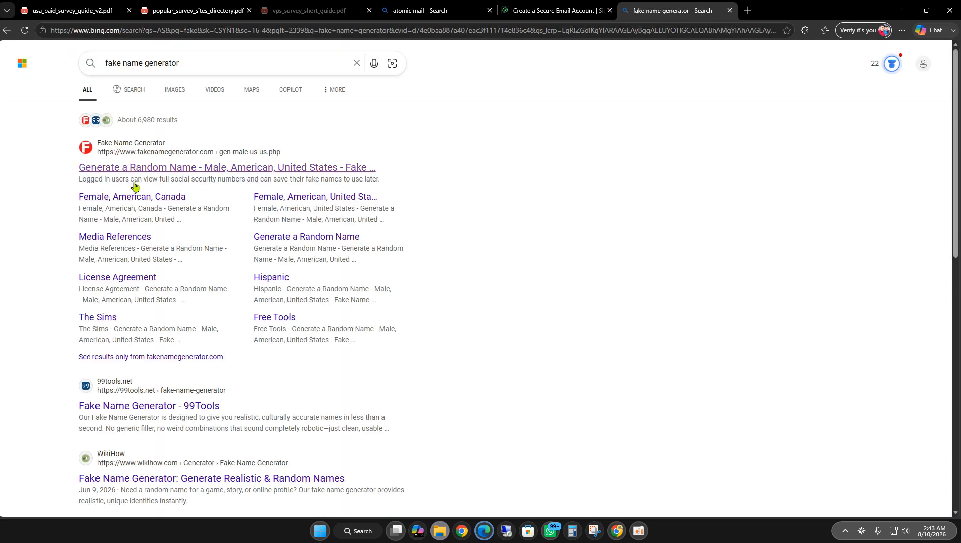
click(135, 172)
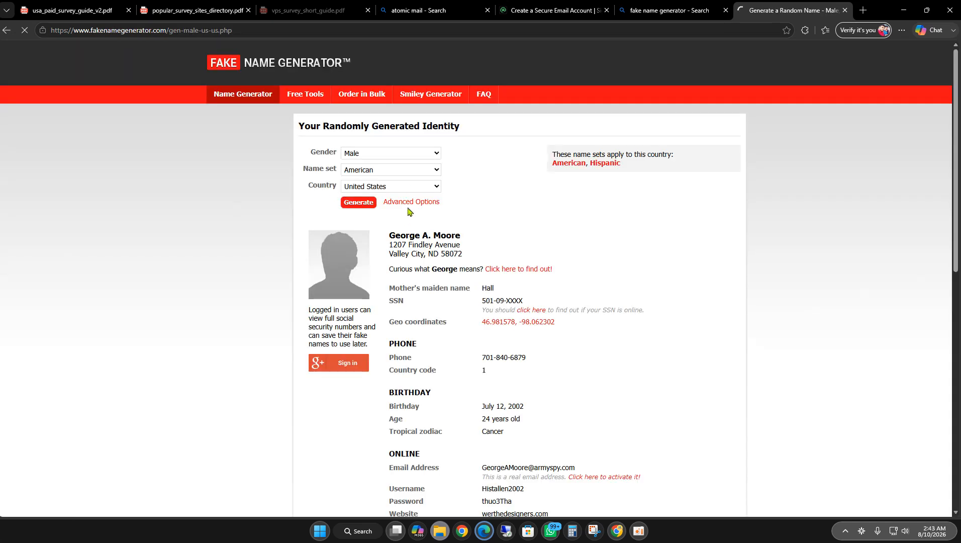
Generate an American identity with the advanced options set to 100% male and an age range of 38 - 45.
click(410, 202)
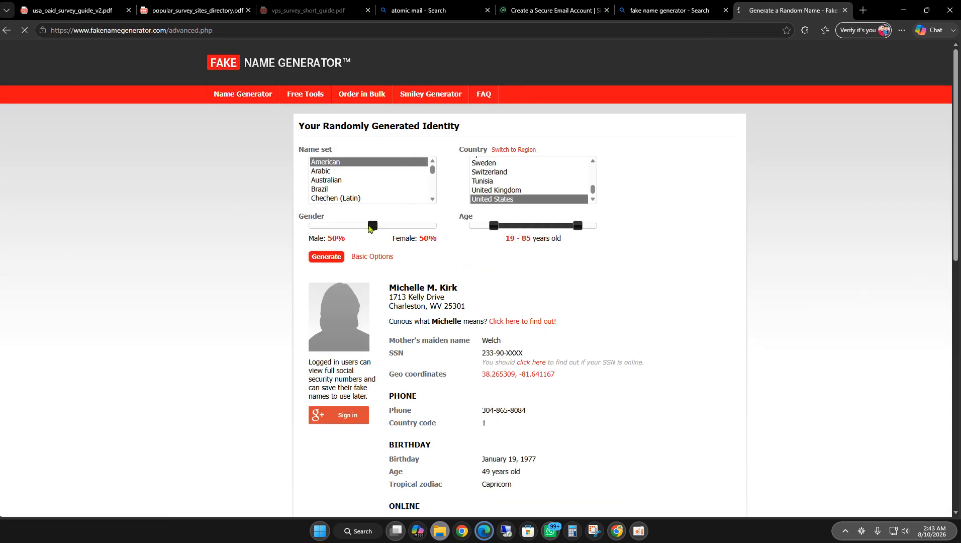
drag(373, 225, 299, 236)
drag(492, 228, 518, 228)
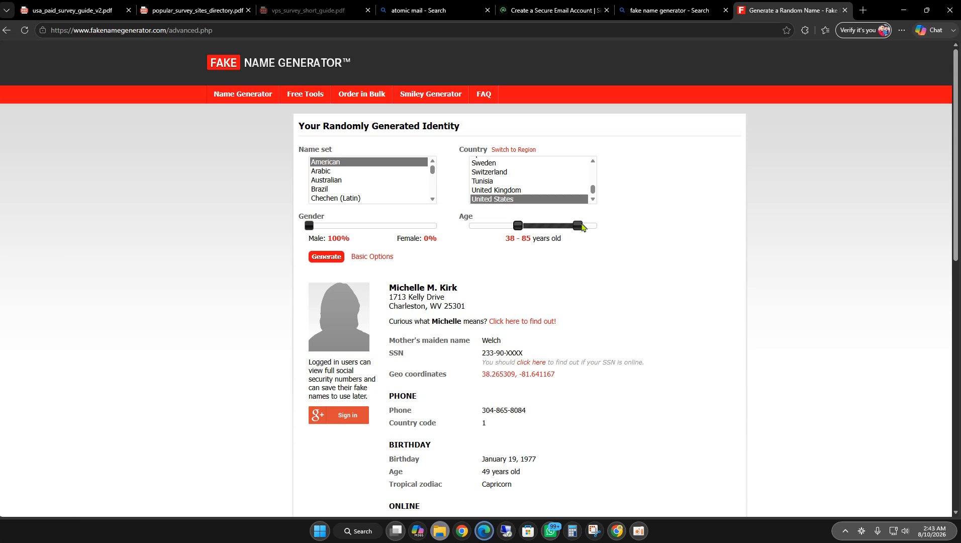
drag(578, 225, 530, 230)
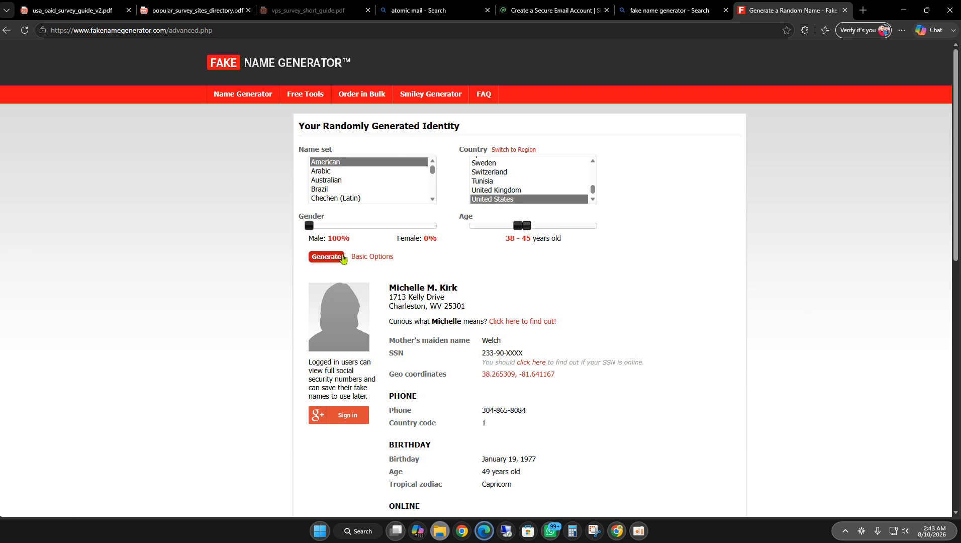
click(326, 256)
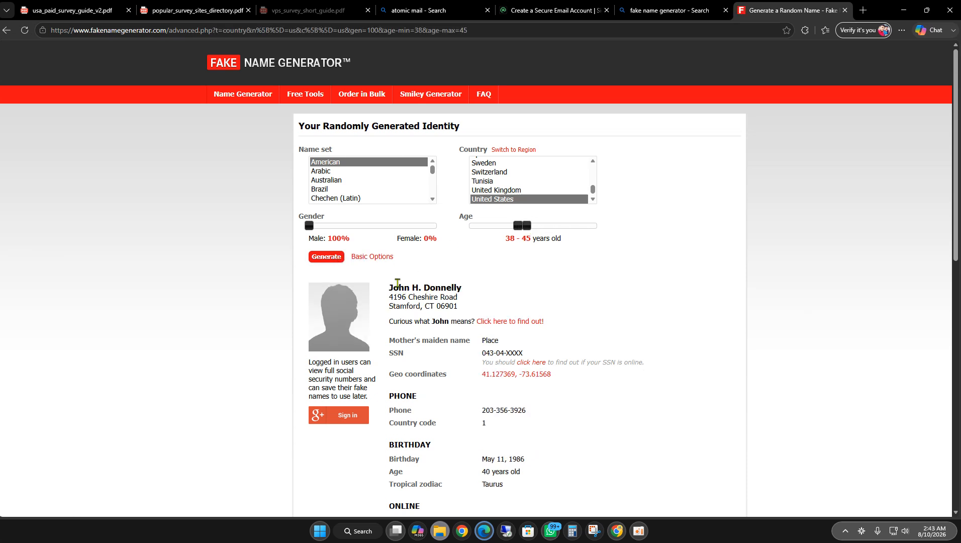
Copy the generated full name into the Atomic Mail first name field and move the surname to the last name field.
drag(389, 286, 483, 289)
key(ctrl+c)
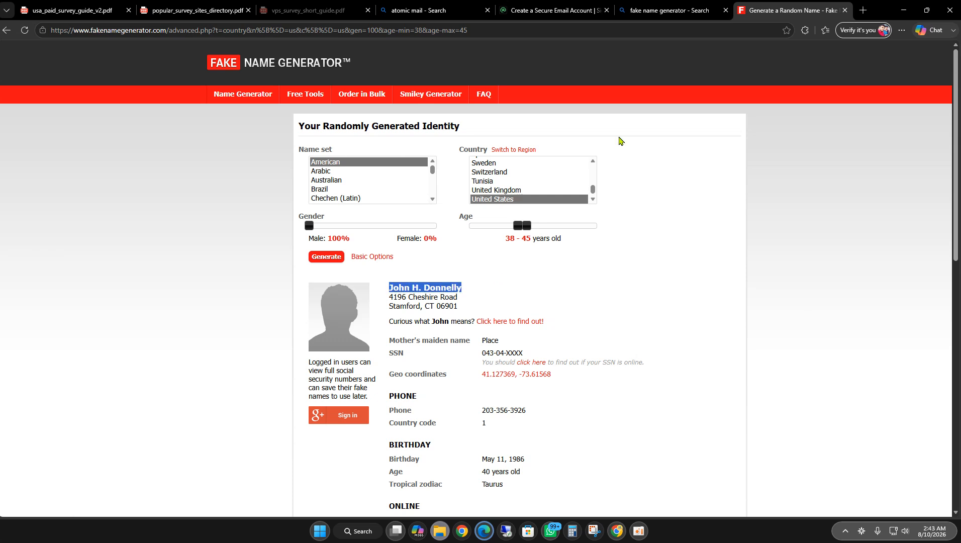
click(553, 10)
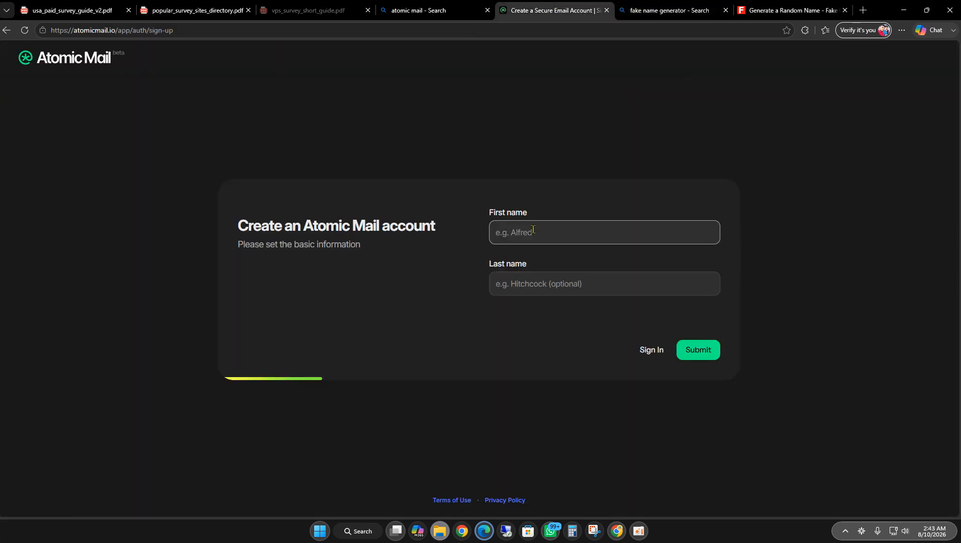
key(ctrl+v)
drag(525, 233, 619, 233)
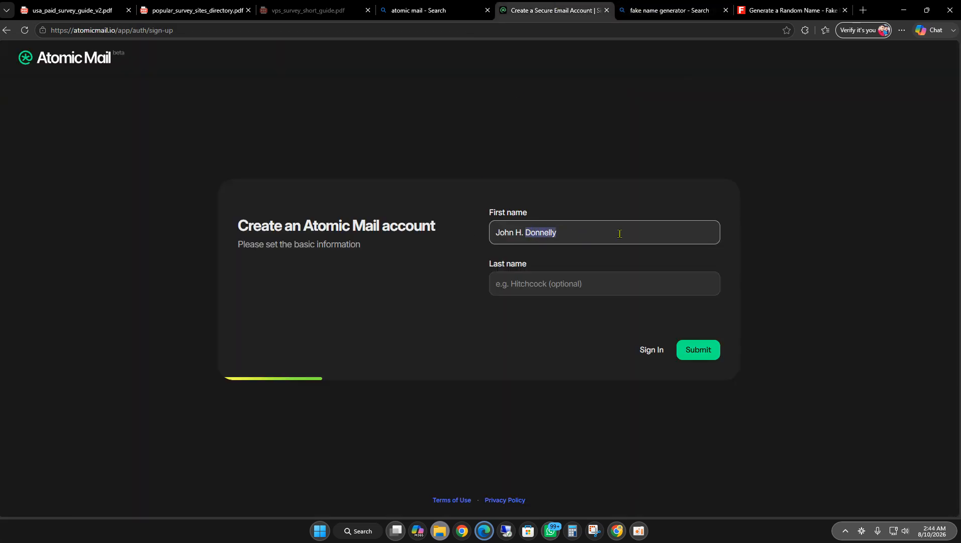
key(ctrl+x)
click(522, 281)
key(ctrl+v)
Remove the middle initial from the first name in the sign-up form.
click(534, 230)
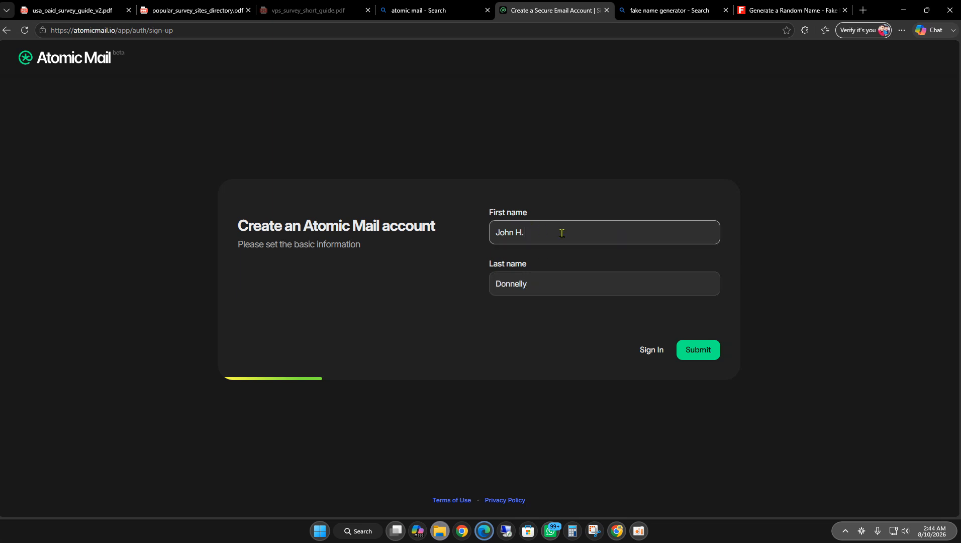
key(BackSpace)
key(BackSpace)
key(BackSpace)
click(542, 366)
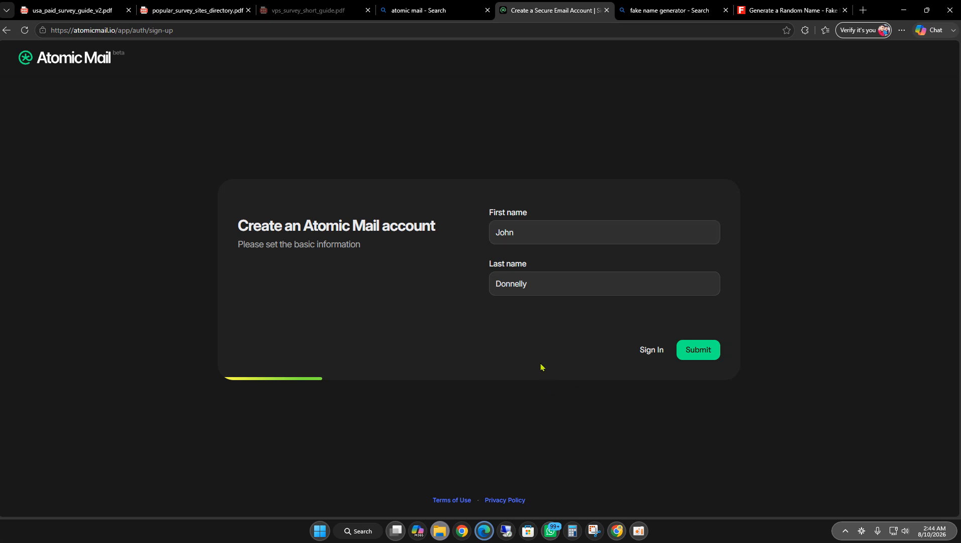
Check the birthday and age details of the generated identity on Fake Name Generator.
click(793, 10)
scroll(510, 392, down, 2)
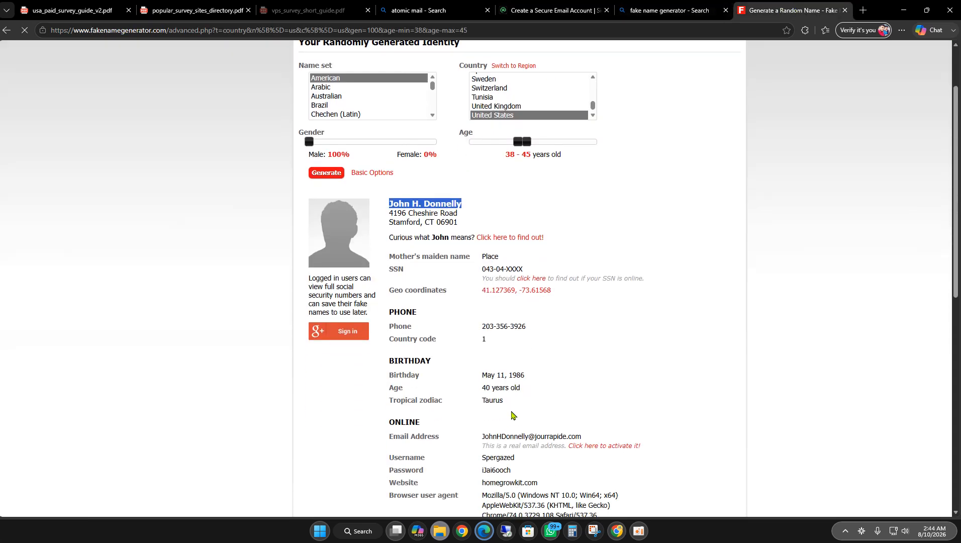
double_click(396, 388)
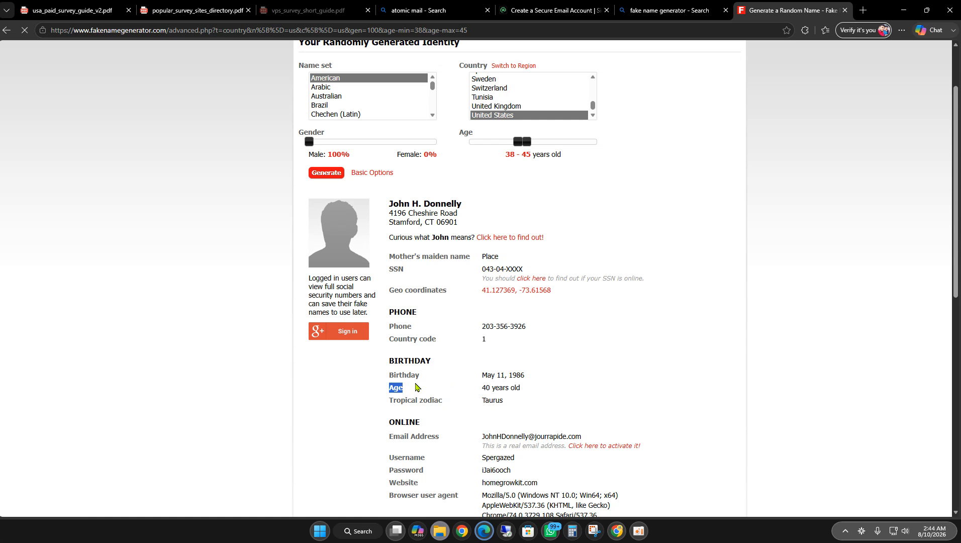
Submit the name on the Atomic Mail sign-up form and paste the surname as the mail address.
click(555, 9)
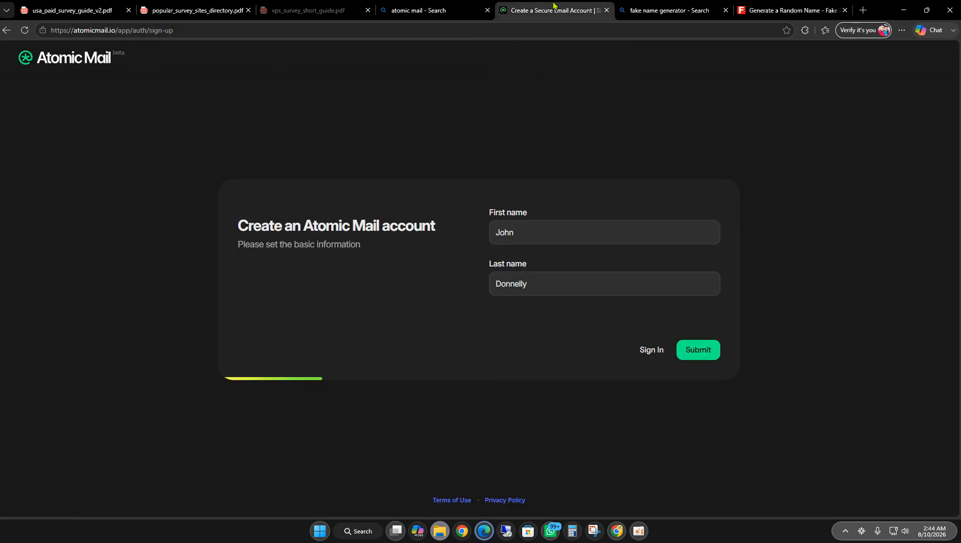
click(698, 349)
click(513, 229)
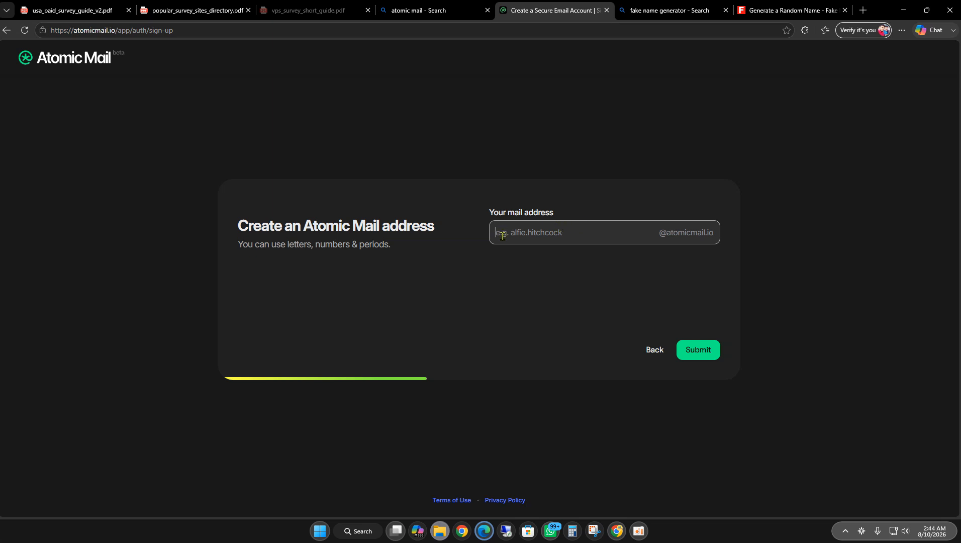
key(ctrl+v)
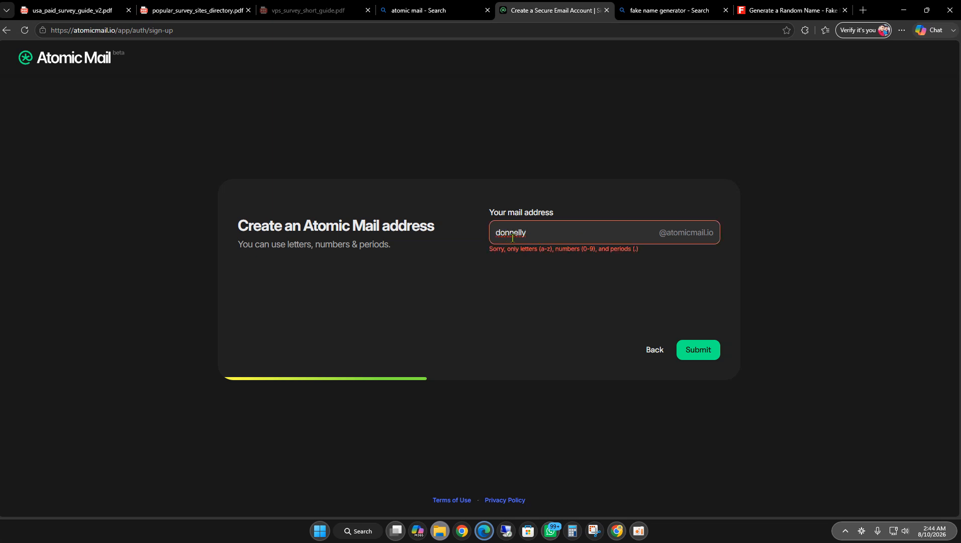
Check the first name on the generated identity and put it before the surname in the mail address without a space.
click(743, 10)
click(399, 204)
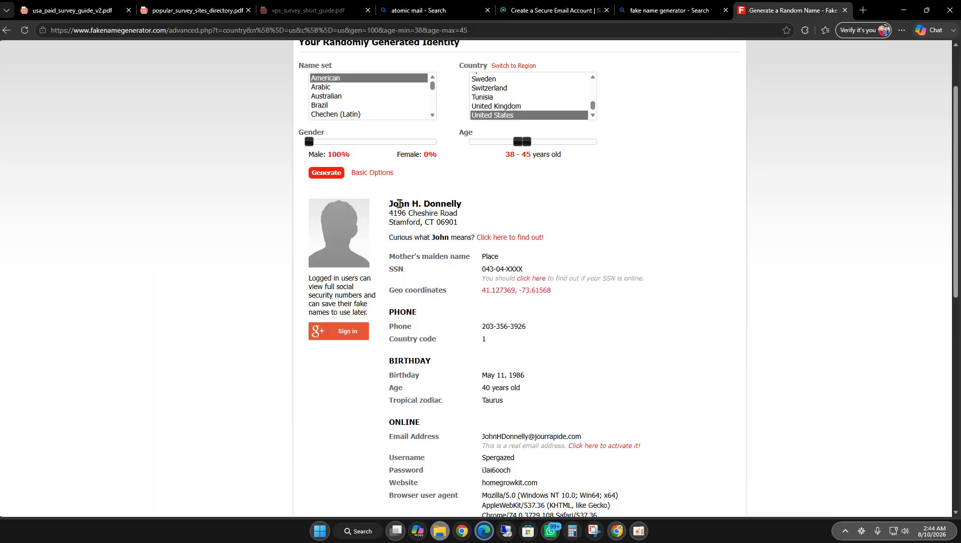
double_click(399, 204)
click(553, 11)
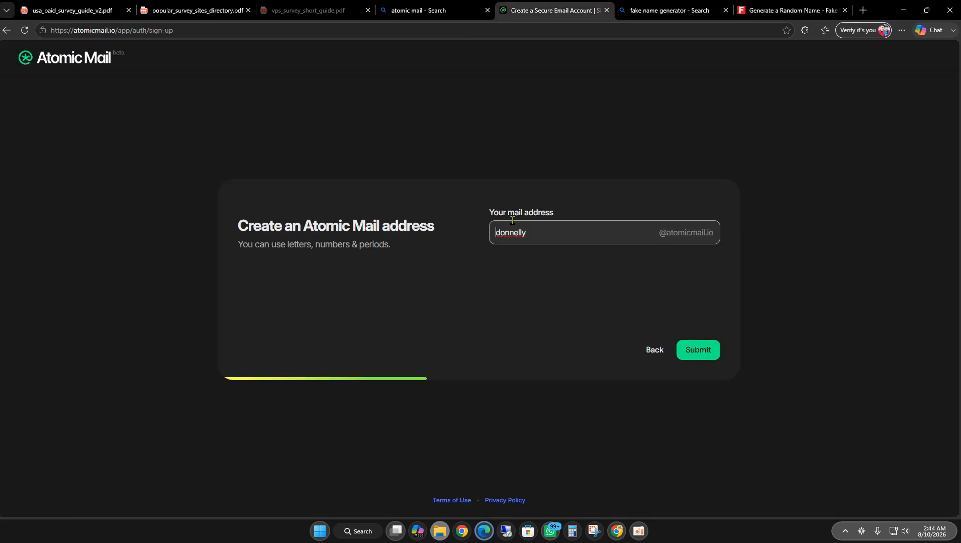
click(496, 232)
text(john)
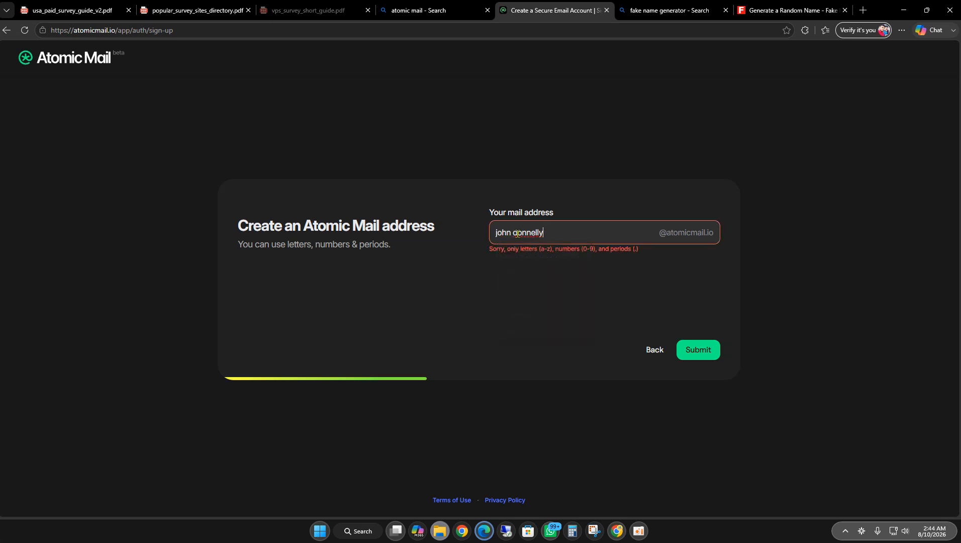
click(515, 233)
key(BackSpace)
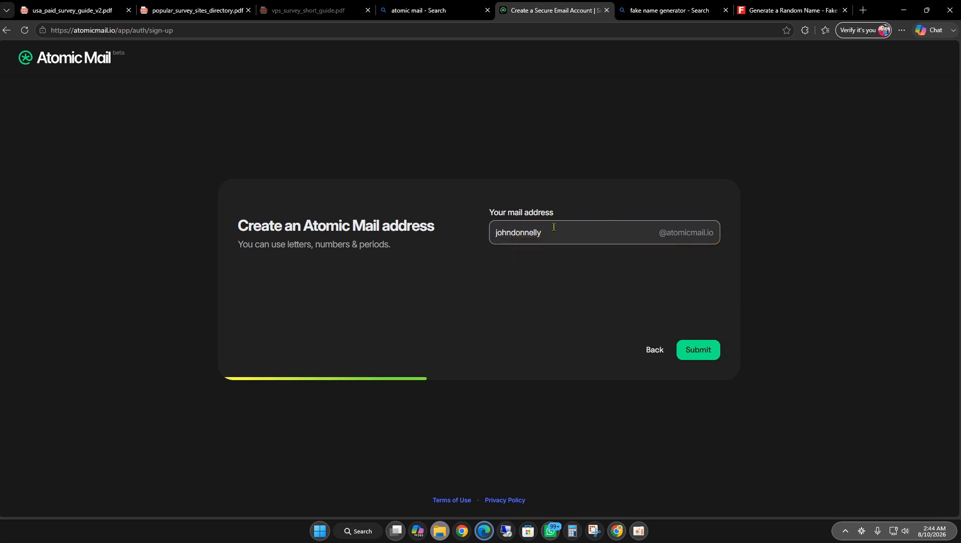
Append 25 to the mail address without any special character and submit it.
click(538, 232)
text(25@)
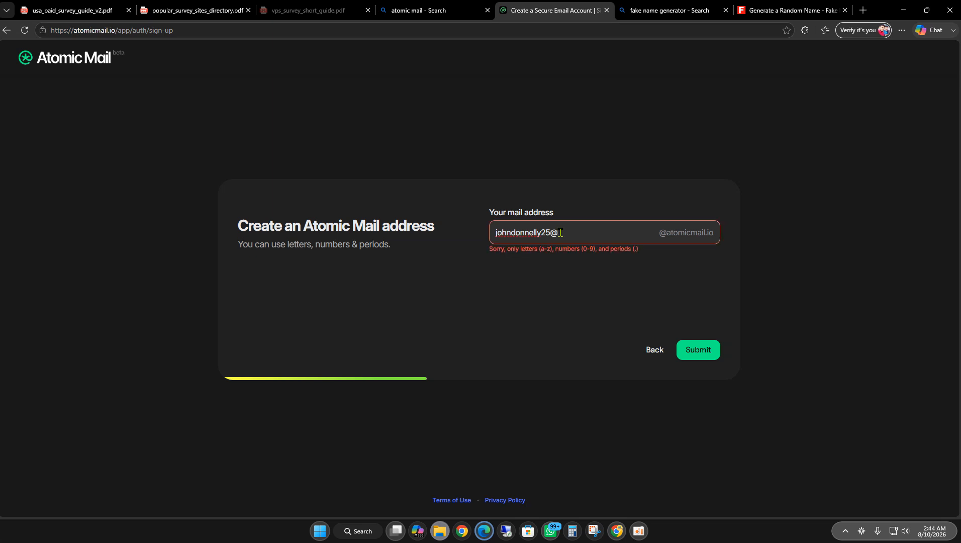
key(BackSpace)
click(799, 258)
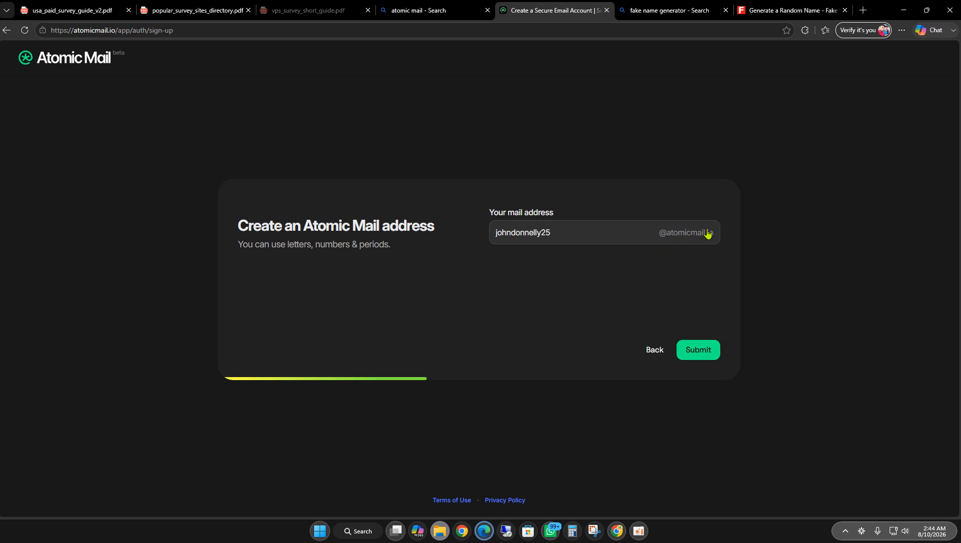
click(701, 351)
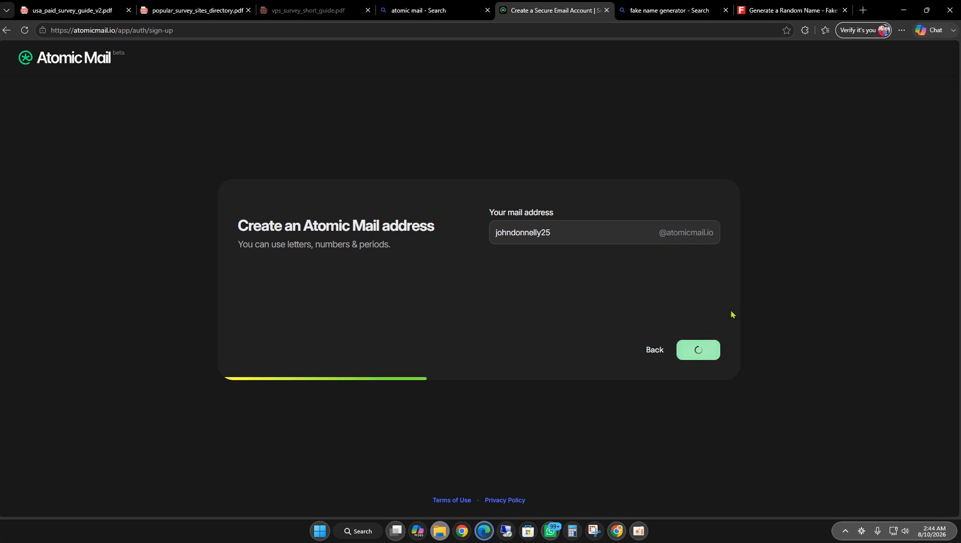
Enter the account password on the Atomic Mail sign-up form, copy it into the confirmation field and submit it.
click(522, 227)
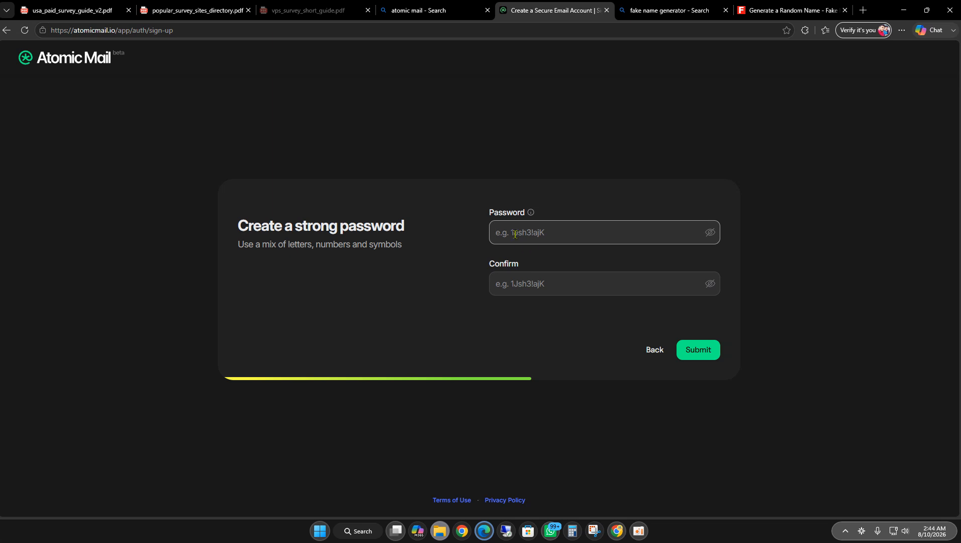
text(••)
click(710, 235)
click(710, 234)
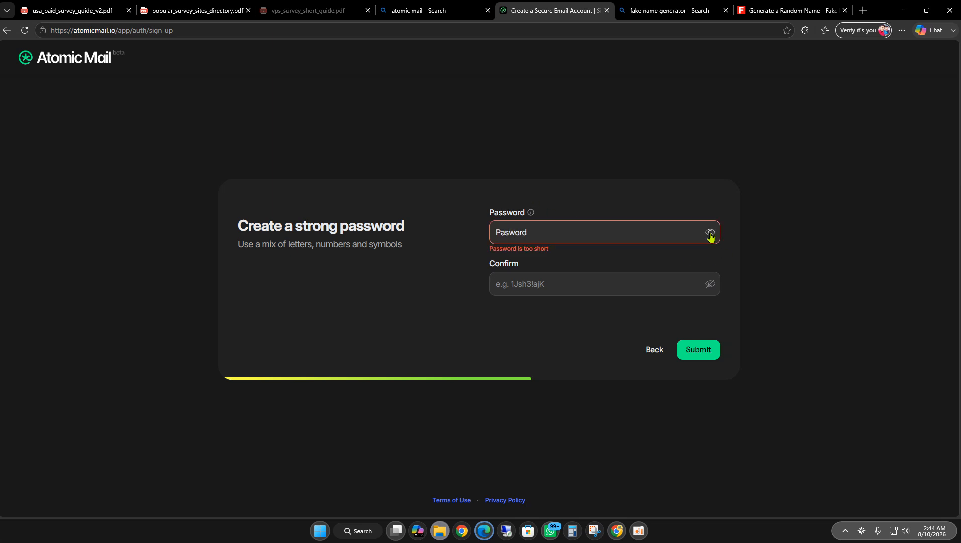
click(710, 235)
click(710, 236)
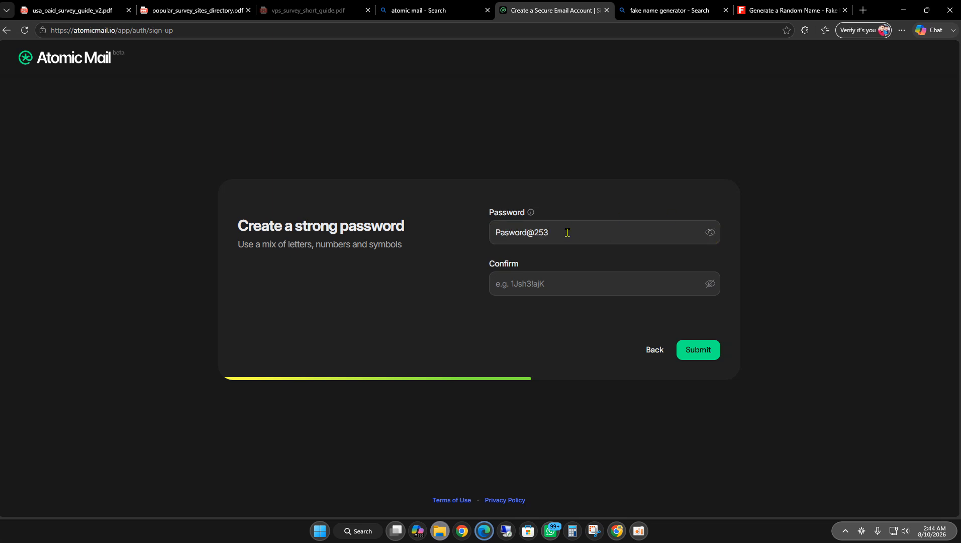
drag(567, 233, 370, 232)
click(521, 286)
key(ctrl+v)
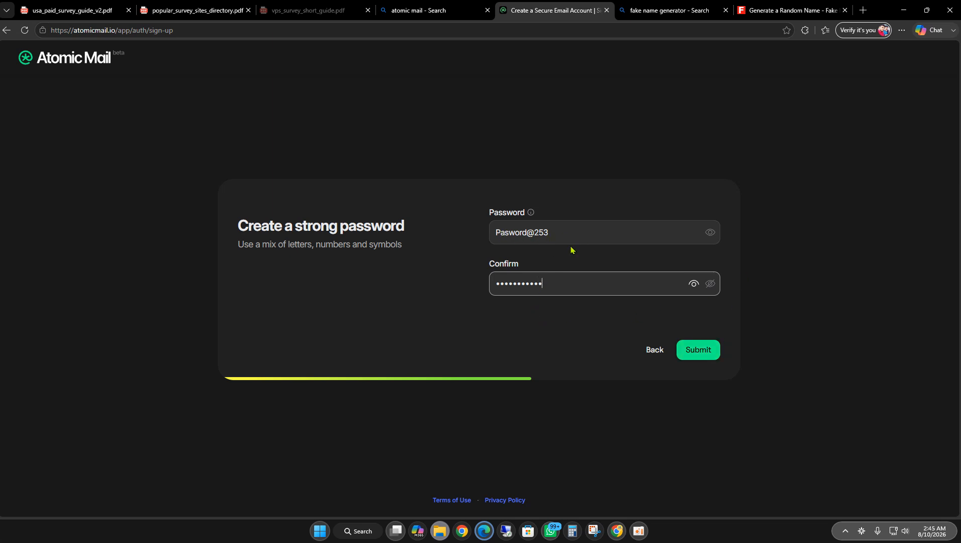
click(709, 351)
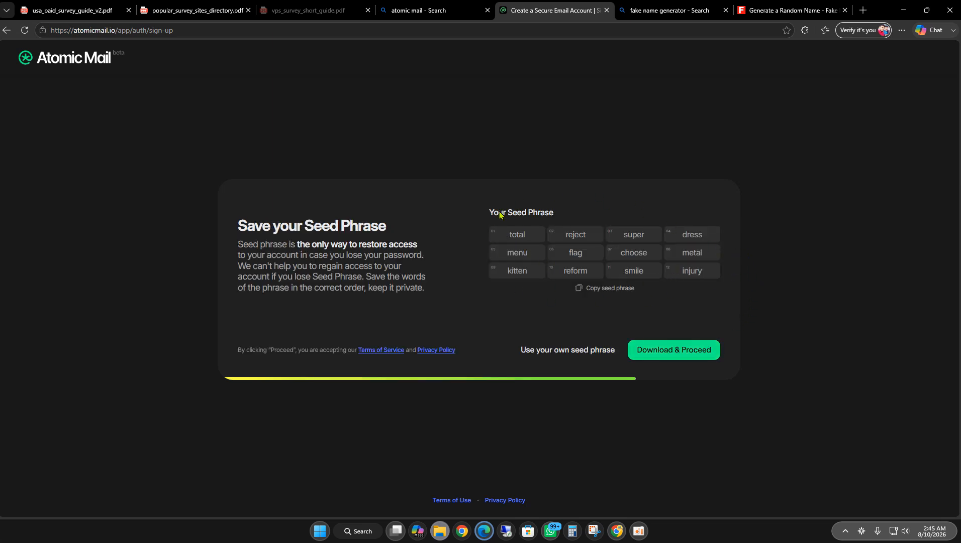
Copy the seed phrase and complete both verification images by choosing the circle whose three parts are all different.
click(597, 292)
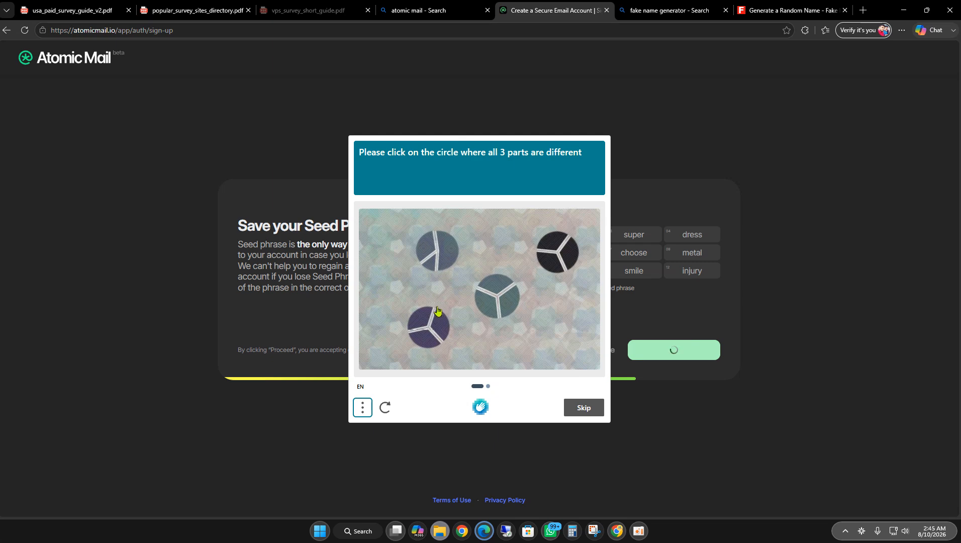
click(438, 250)
click(587, 407)
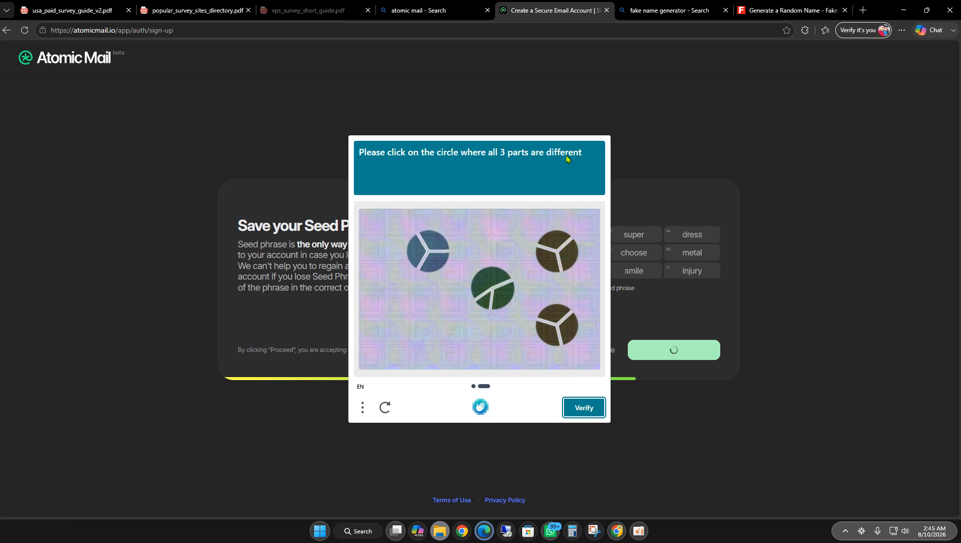
click(496, 277)
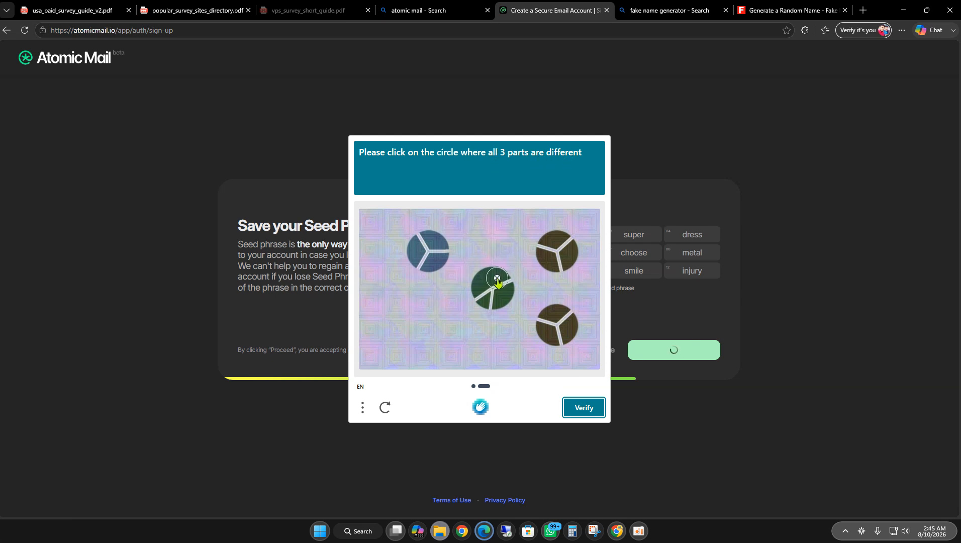
click(585, 407)
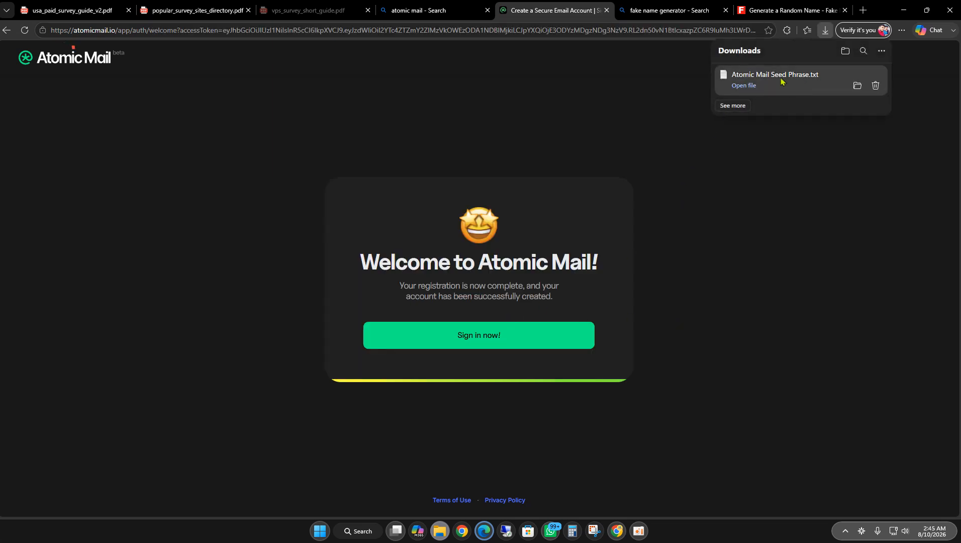
Open the downloaded Atomic Mail Seed Phrase.txt and examine the account address and recovery words in a widened window.
click(743, 85)
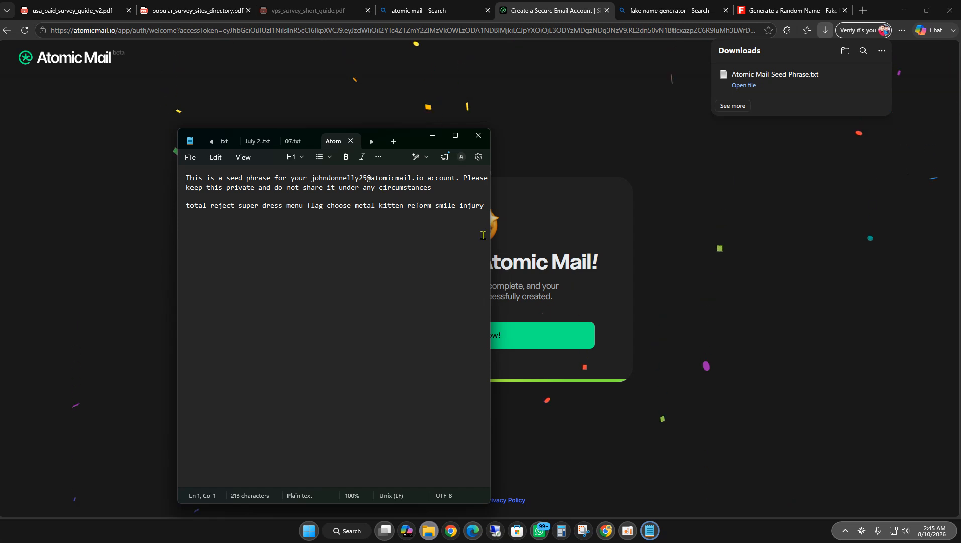
drag(351, 178, 419, 178)
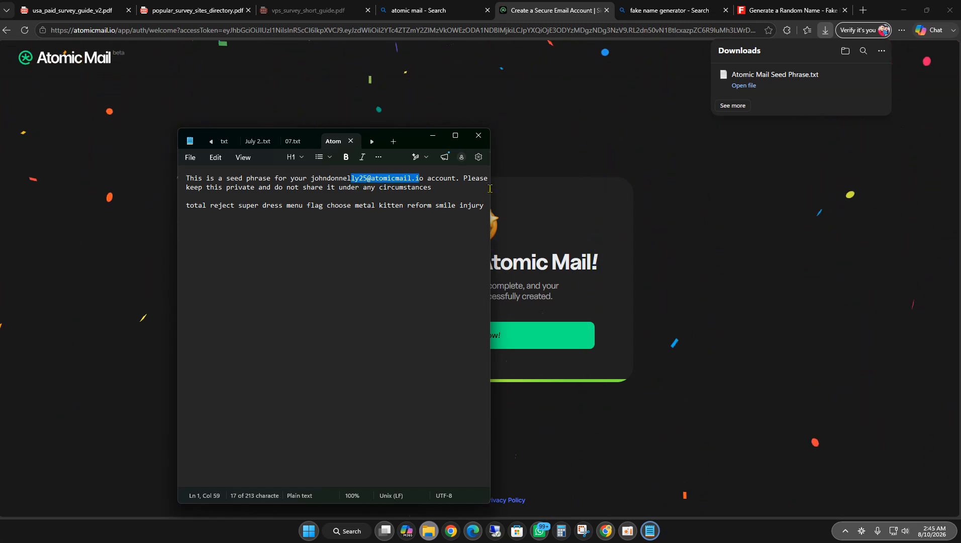
drag(492, 192, 819, 191)
drag(705, 179, 367, 186)
click(413, 208)
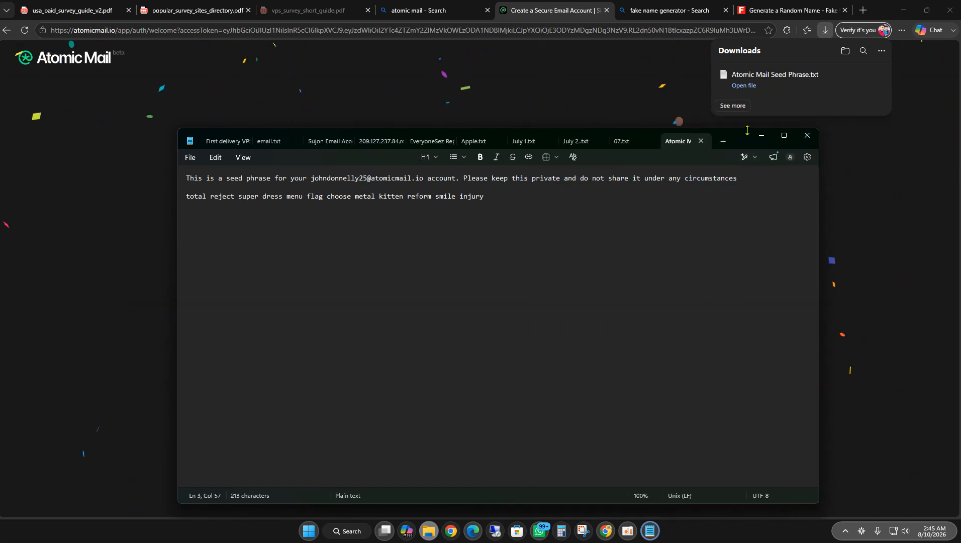
drag(746, 135, 39, 205)
click(61, 196)
Sign in to the new mailbox, dismissing the dark mode notice, and review the Account settings.
click(475, 336)
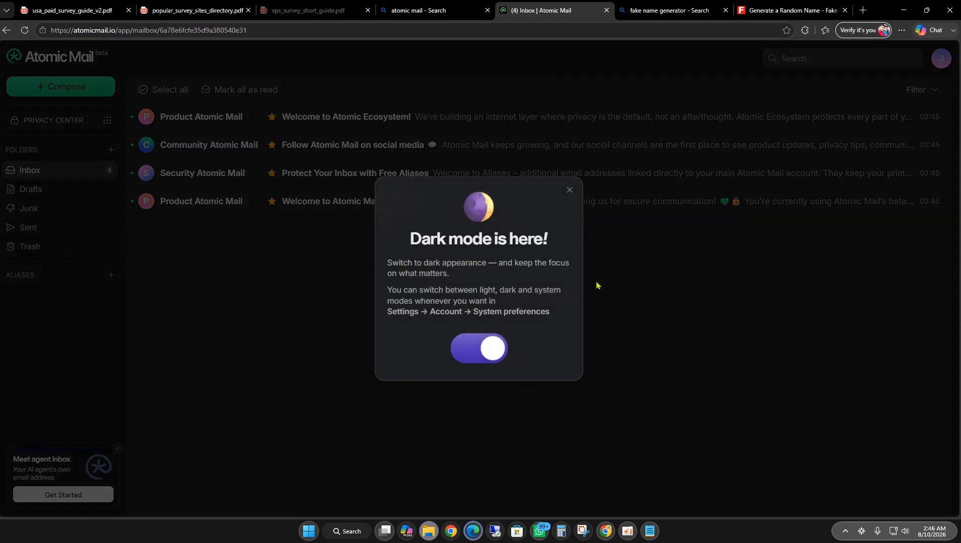
click(570, 189)
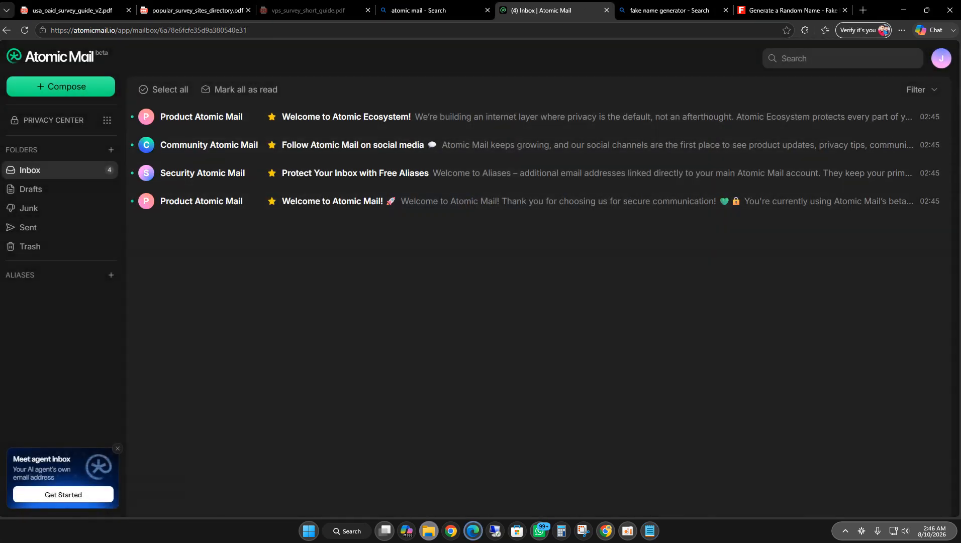
click(940, 64)
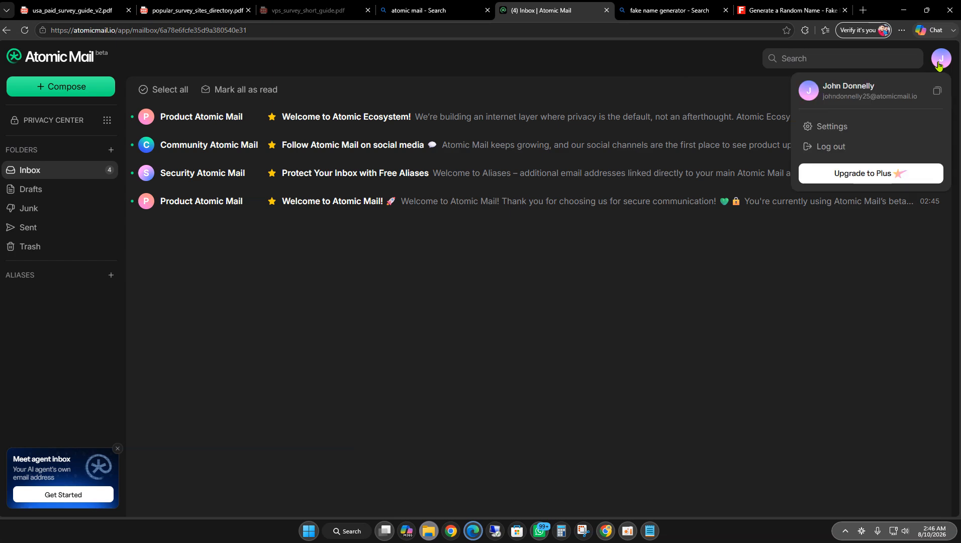
click(826, 128)
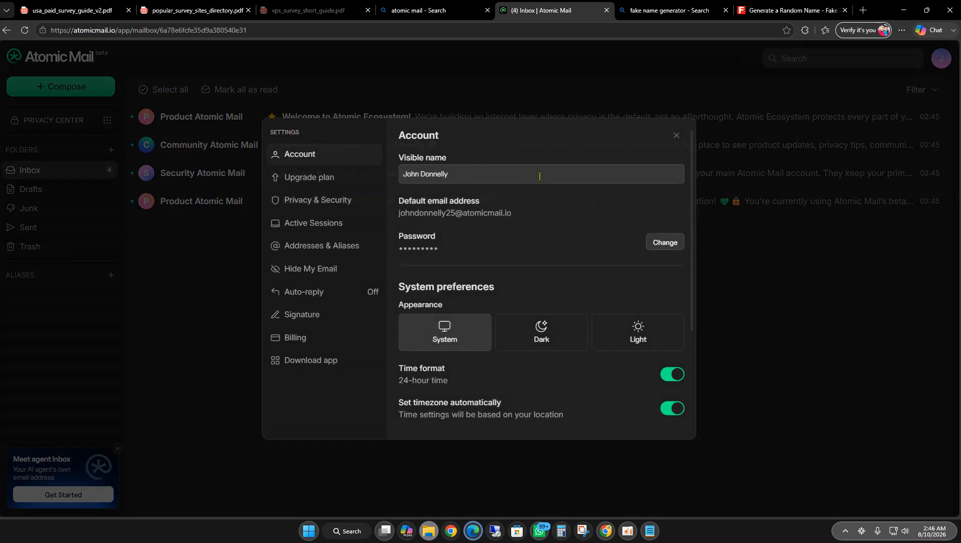
click(677, 134)
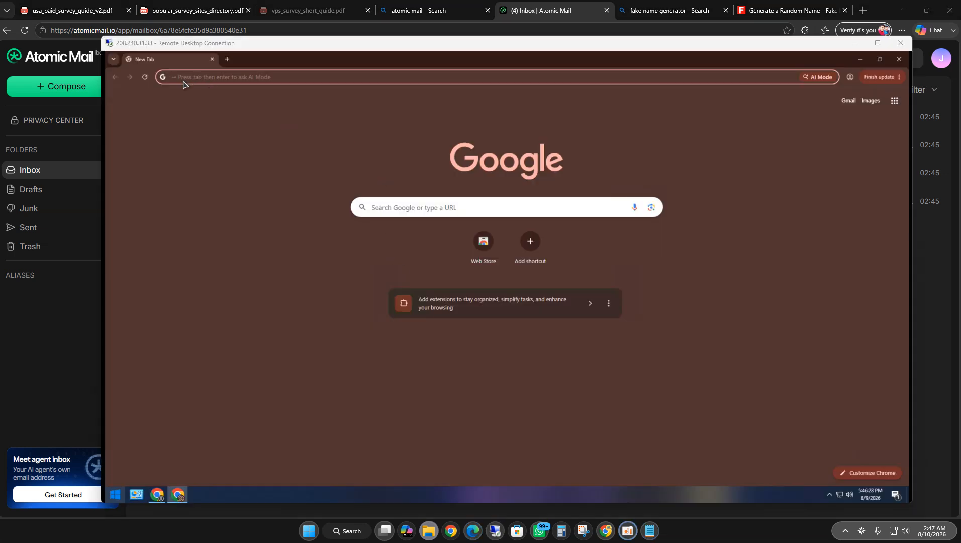
In Chrome on the remote desktop, search for topsurvay and open the sponsored TopSurveys.app result.
click(188, 77)
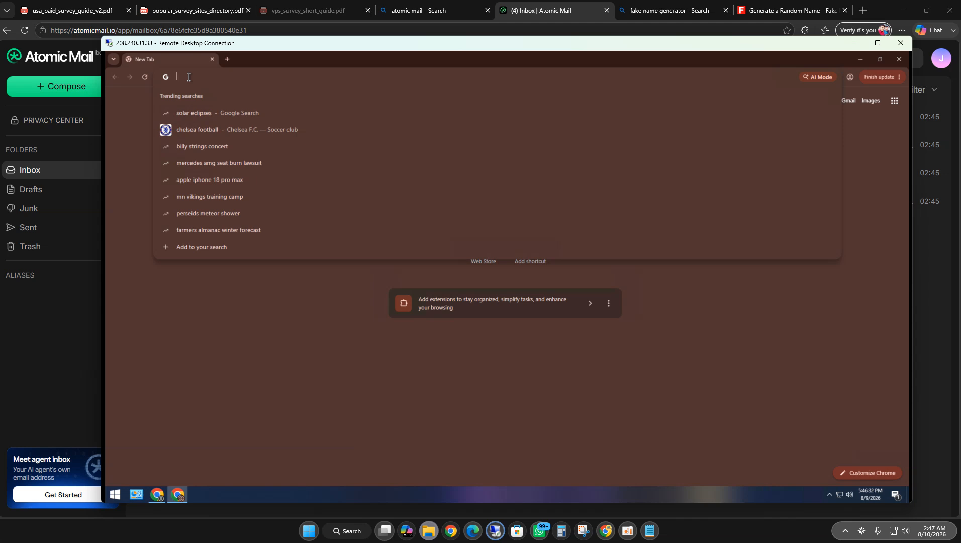
text(top)
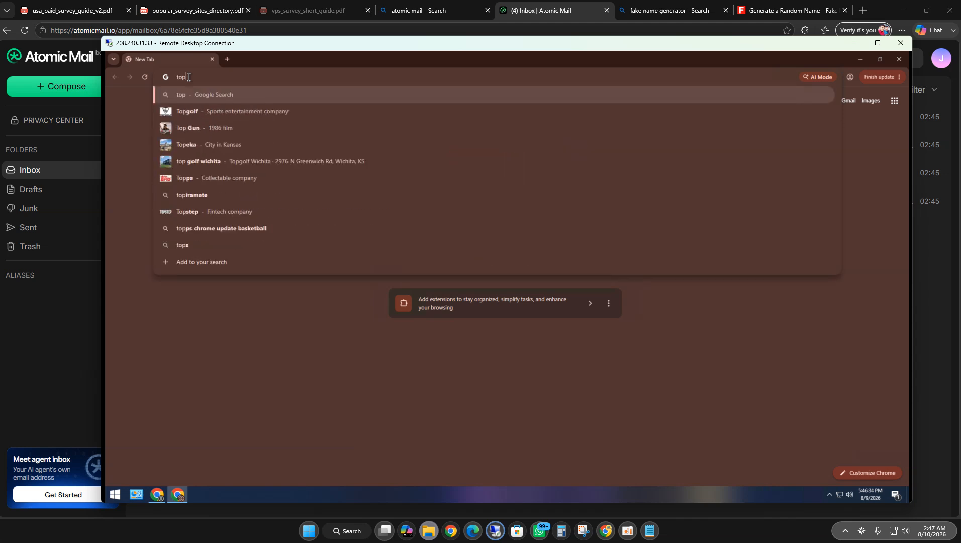
text(survay)
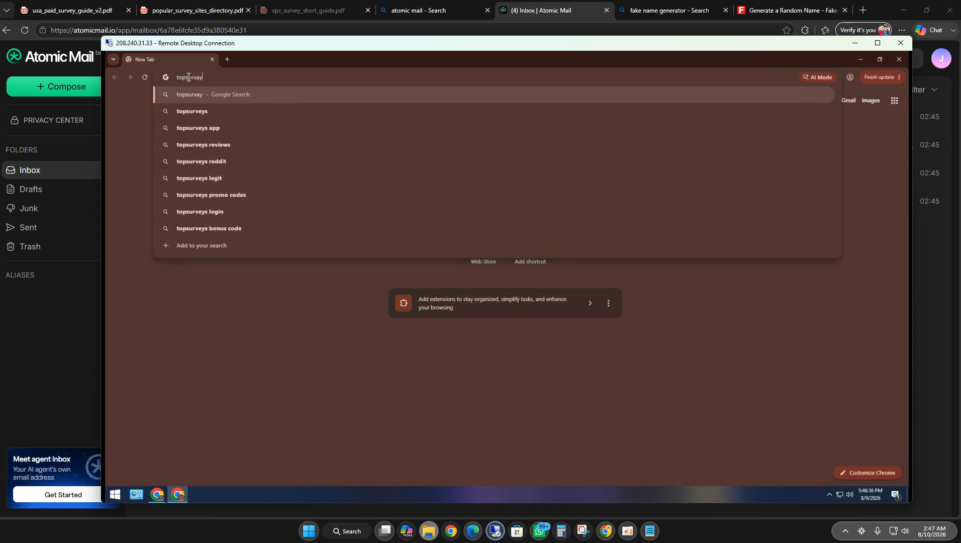
key(Return)
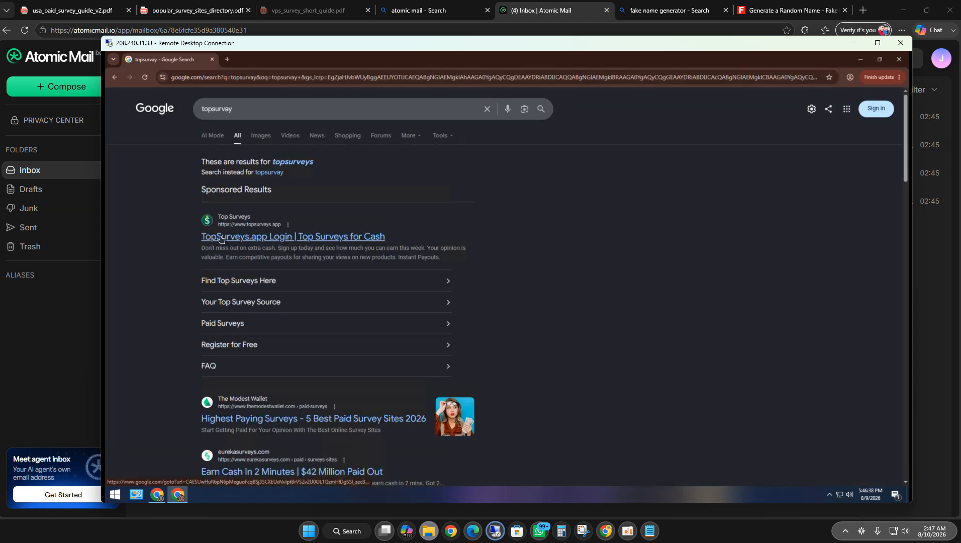
click(220, 238)
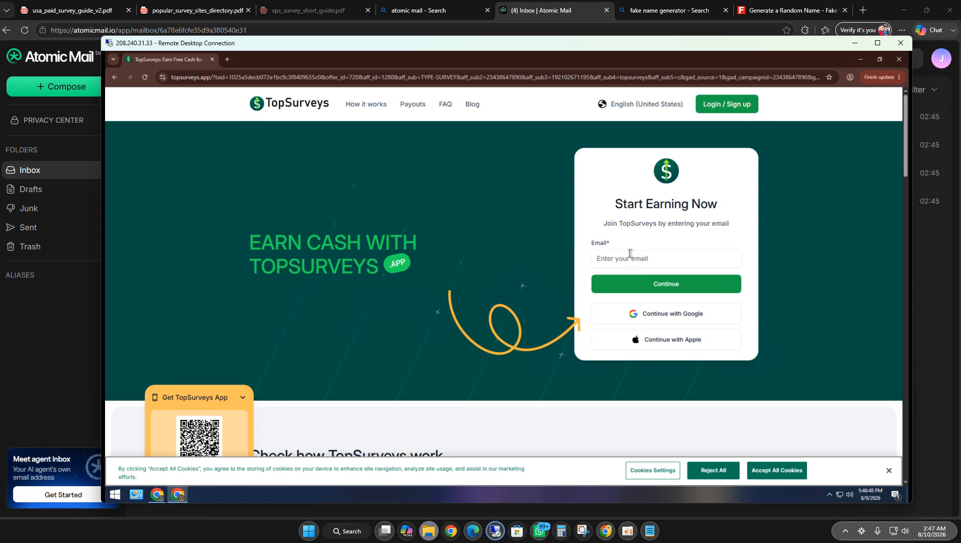
Copy the account's e-mail address from Atomic Mail and submit it in the TopSurveys sign-up form on the remote desktop.
click(610, 262)
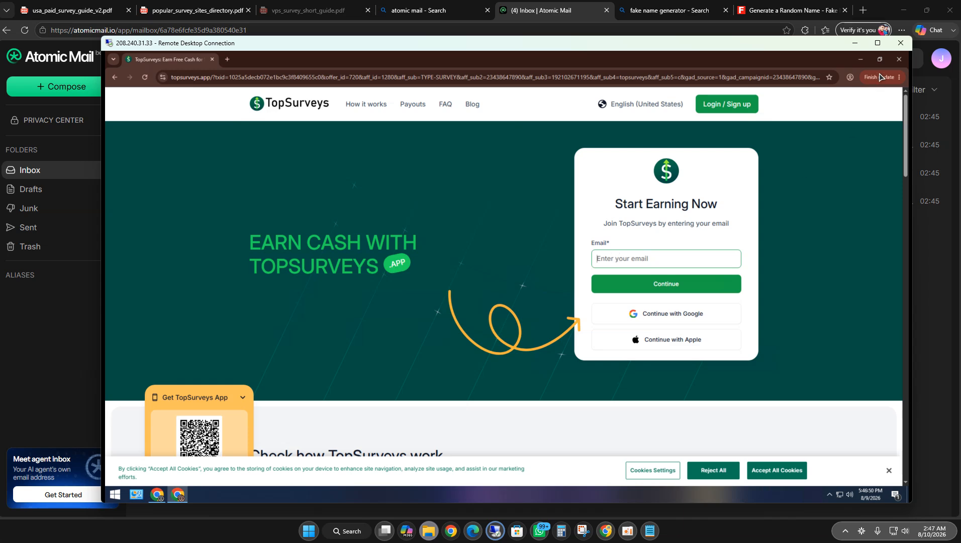
click(941, 58)
click(934, 94)
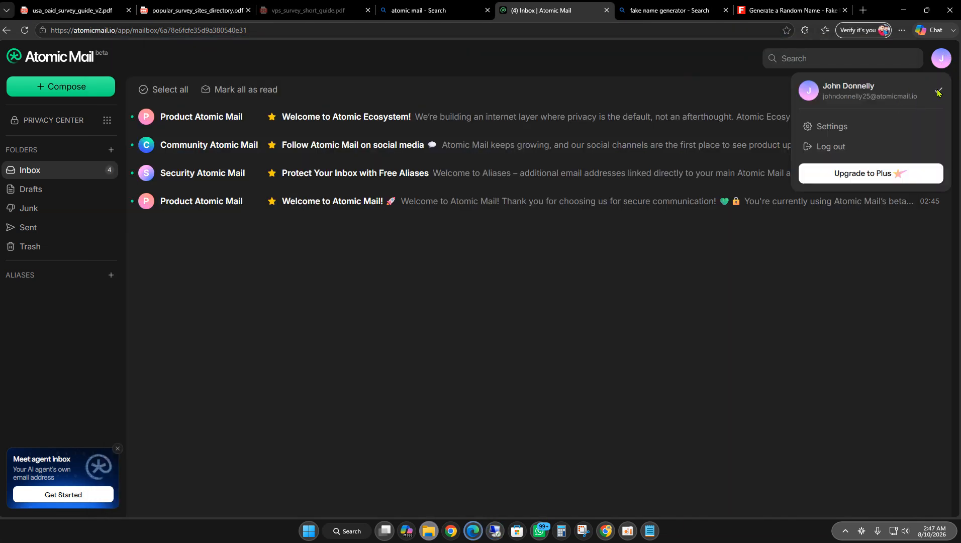
click(648, 529)
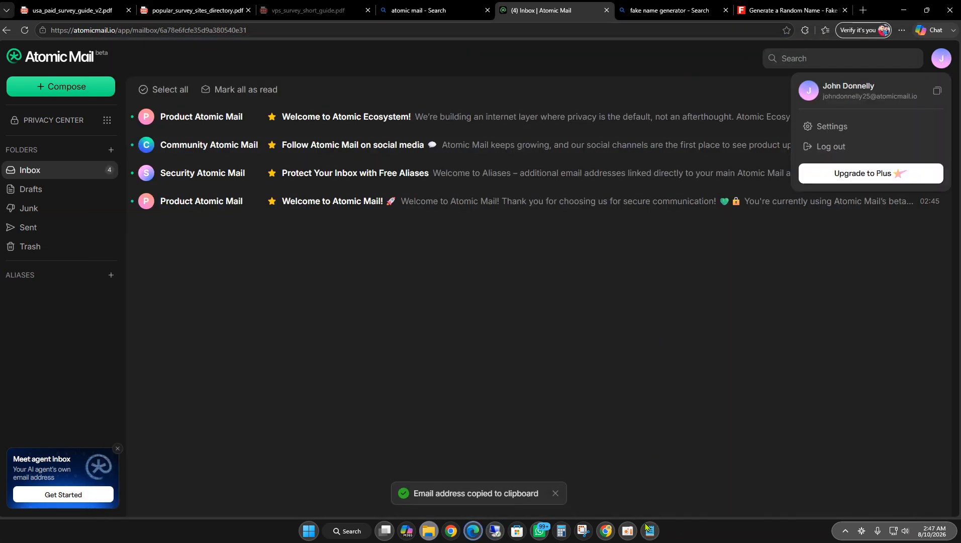
click(496, 530)
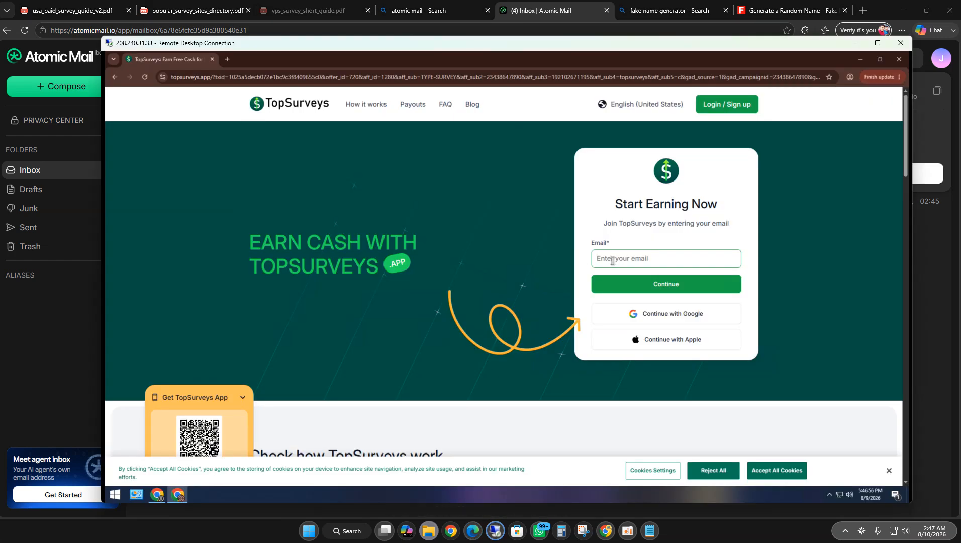
key(ctrl+v)
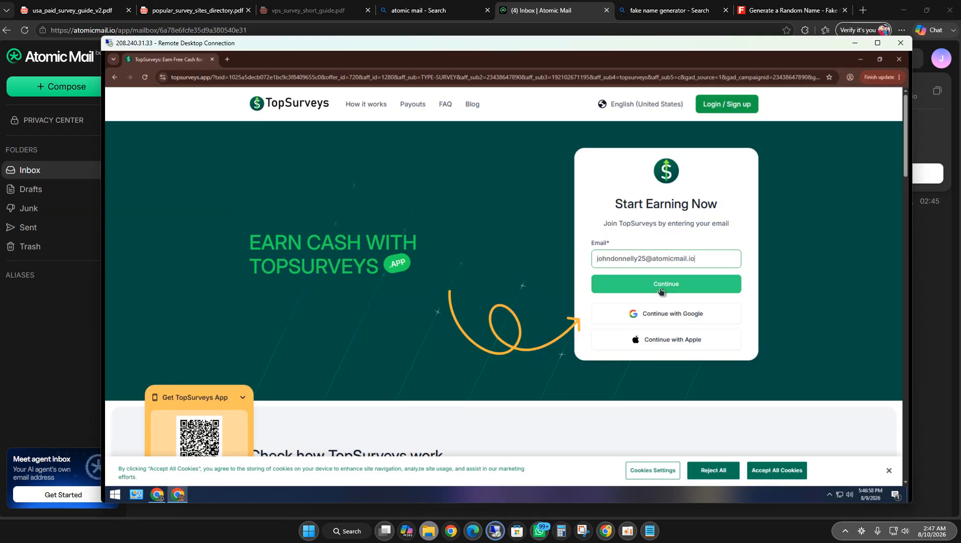
click(660, 285)
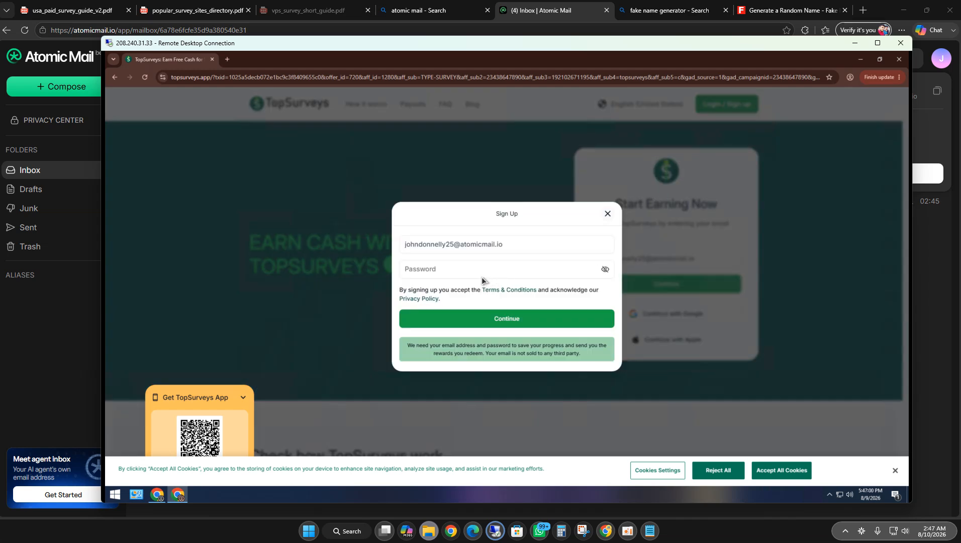
Paste the account password from the clipboard history into the TopSurveys sign-up form, submit it and decline saving the password.
click(428, 267)
key(super+v)
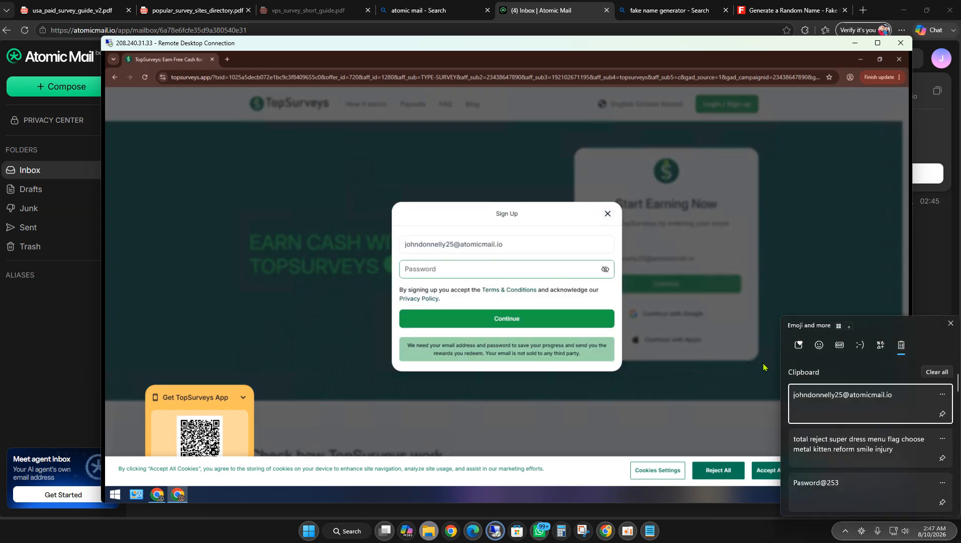
scroll(840, 427, down, 1)
click(802, 431)
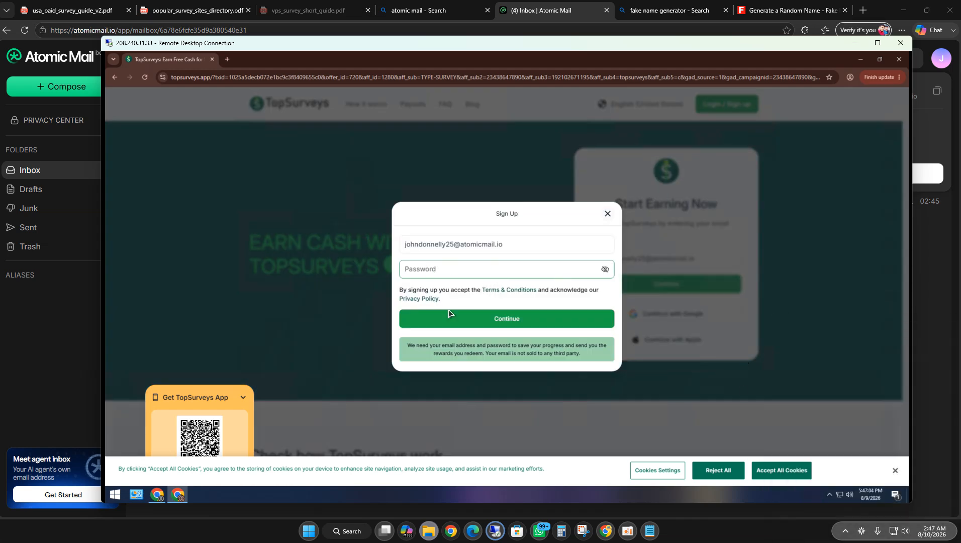
click(517, 318)
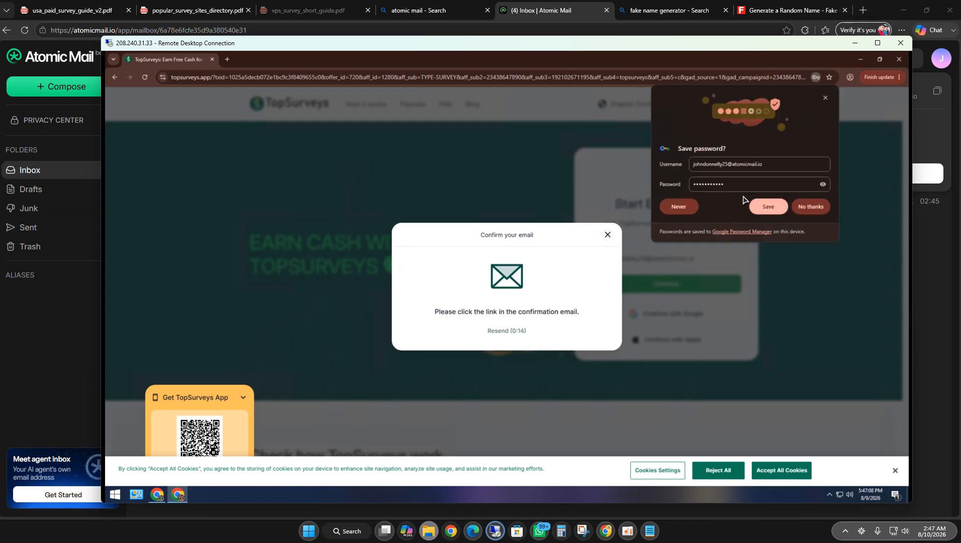
click(812, 207)
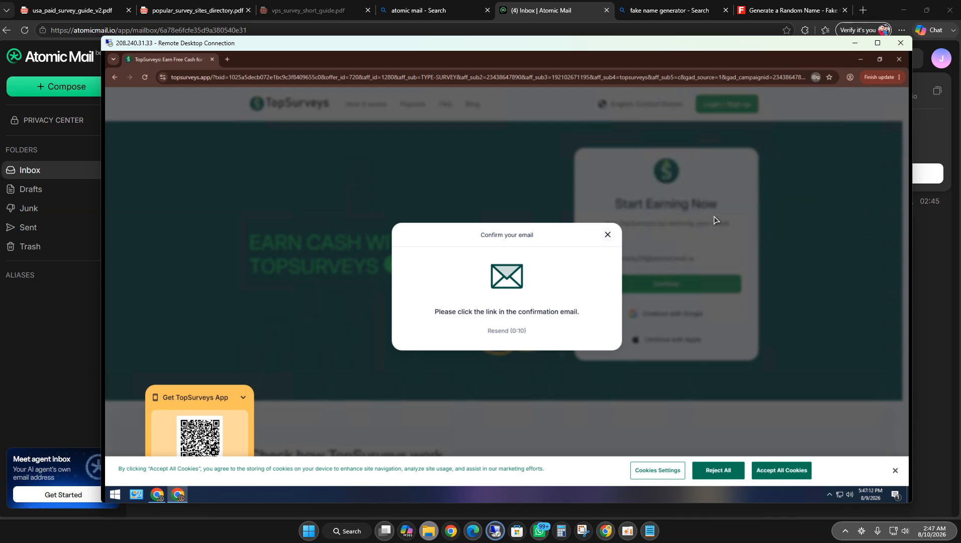
Copy the confirmation link from the TopSurveys welcome e-mail in Atomic Mail and open it in Chrome on the remote desktop.
click(548, 7)
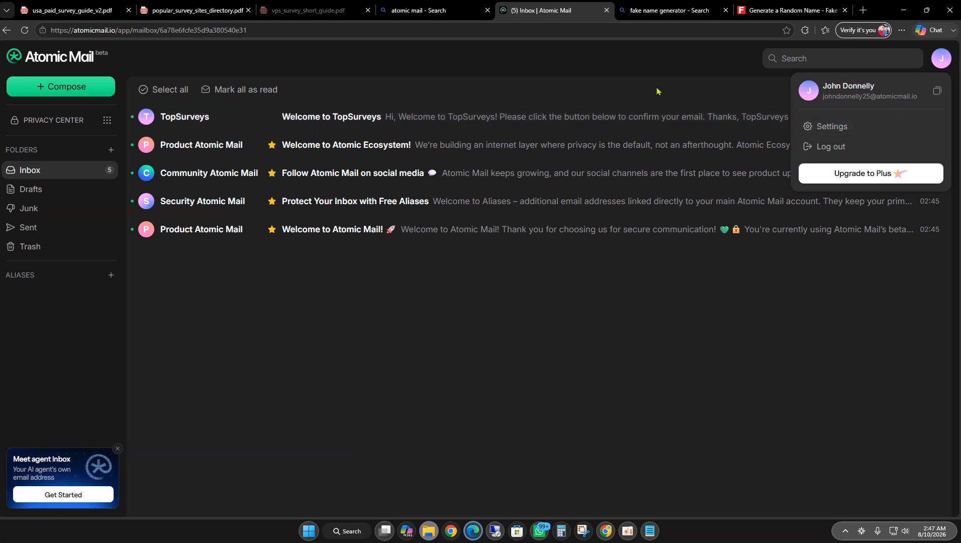
click(333, 124)
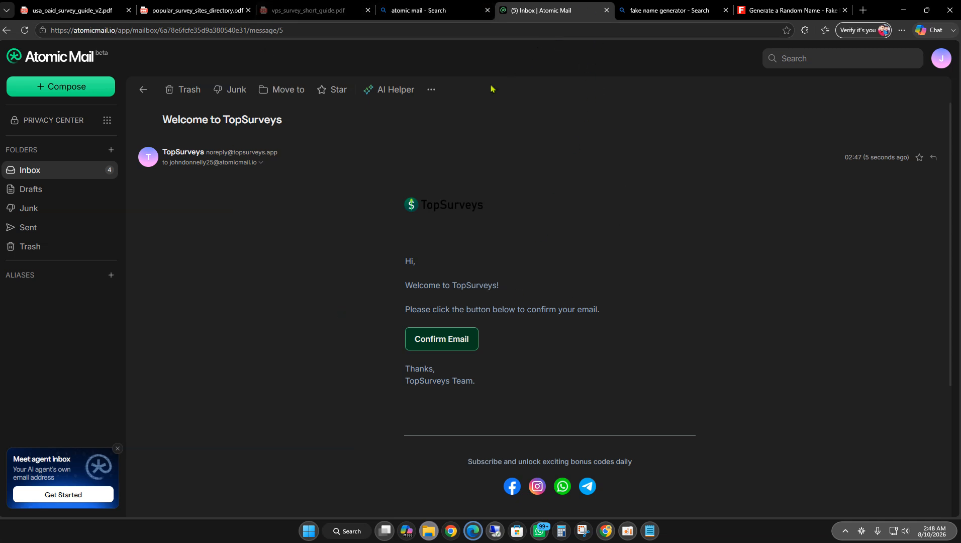
right_click(430, 340)
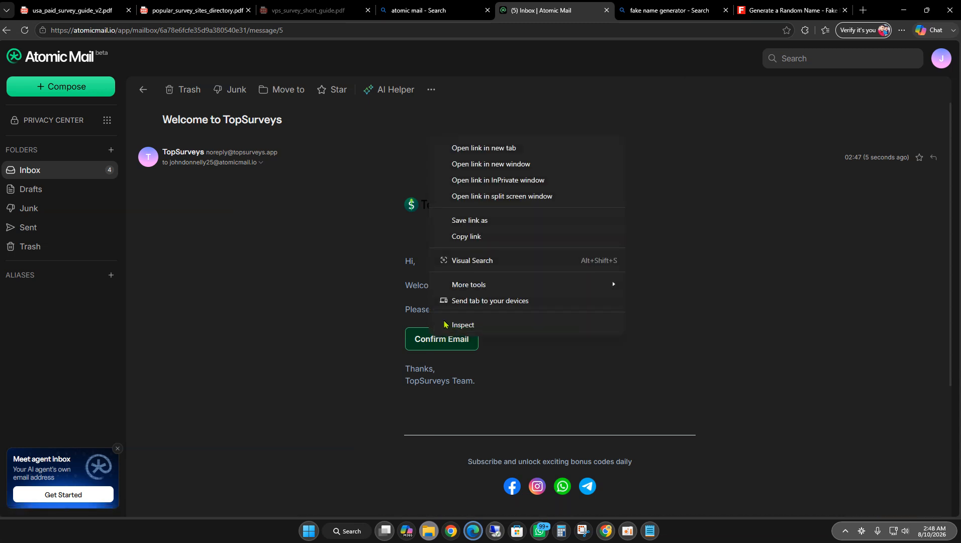
click(467, 237)
click(495, 531)
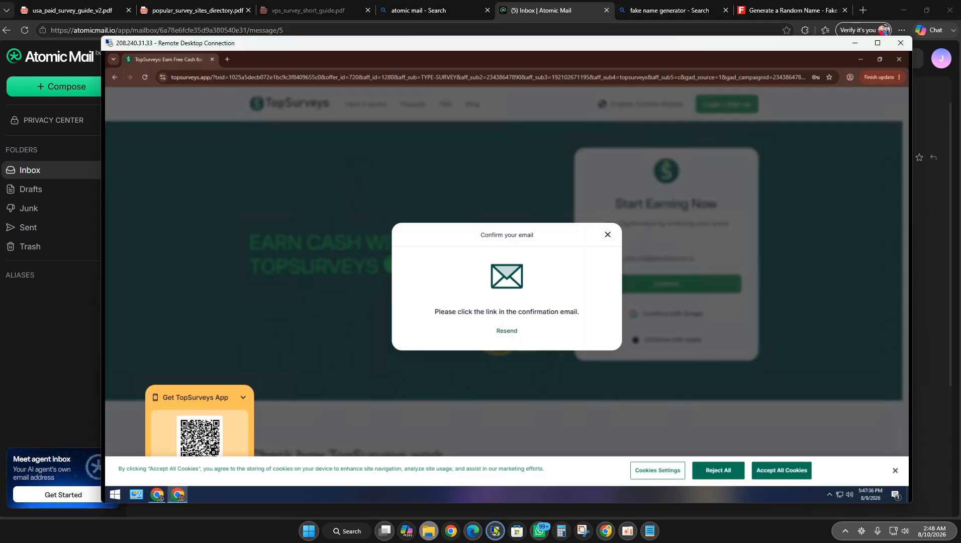
click(305, 78)
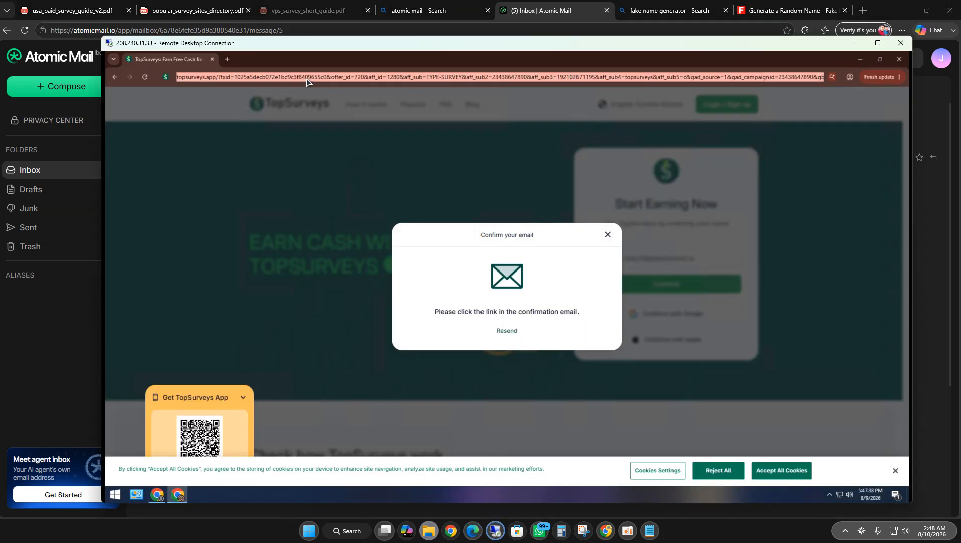
key(ctrl+v)
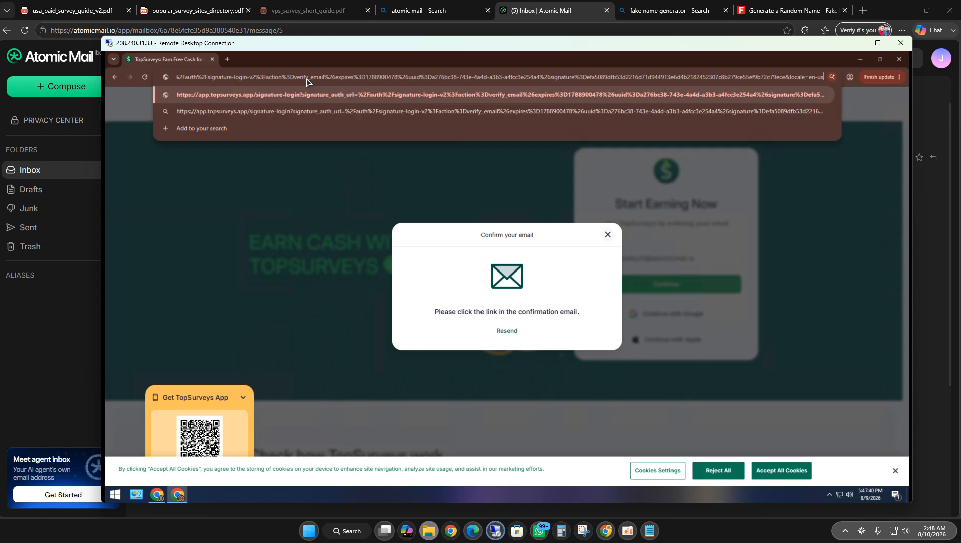
key(Return)
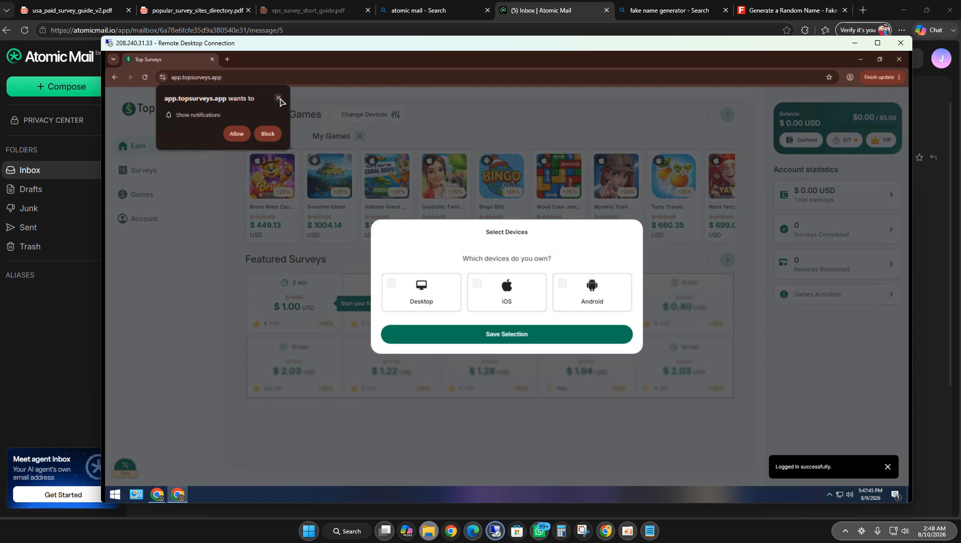
Dismiss the TopSurveys notification request and save iOS, Android and Desktop as the owned devices.
click(278, 97)
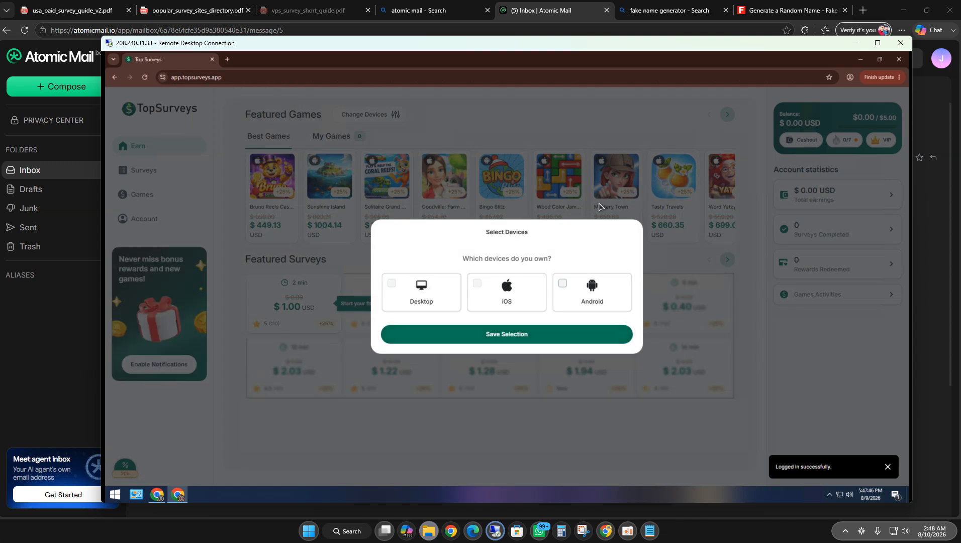
click(508, 294)
click(592, 293)
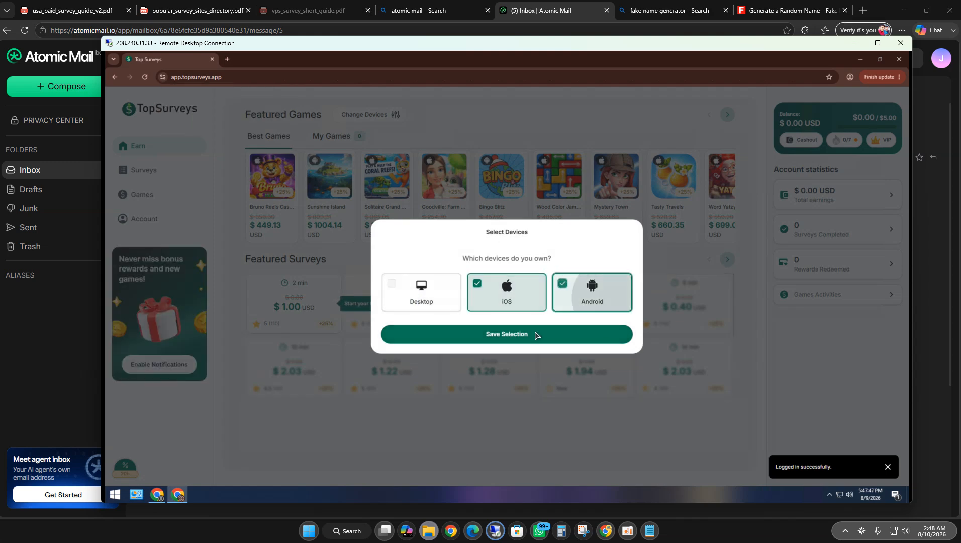
click(421, 293)
click(501, 332)
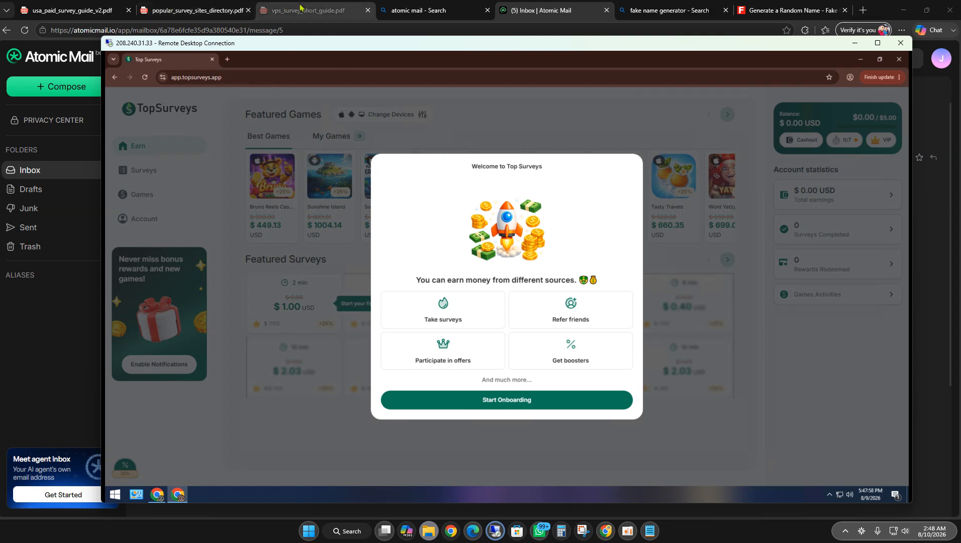
Review the platforms listed in popular_survey_sites_directory.pdf and bring Atomic Mail back to its inbox list.
click(164, 5)
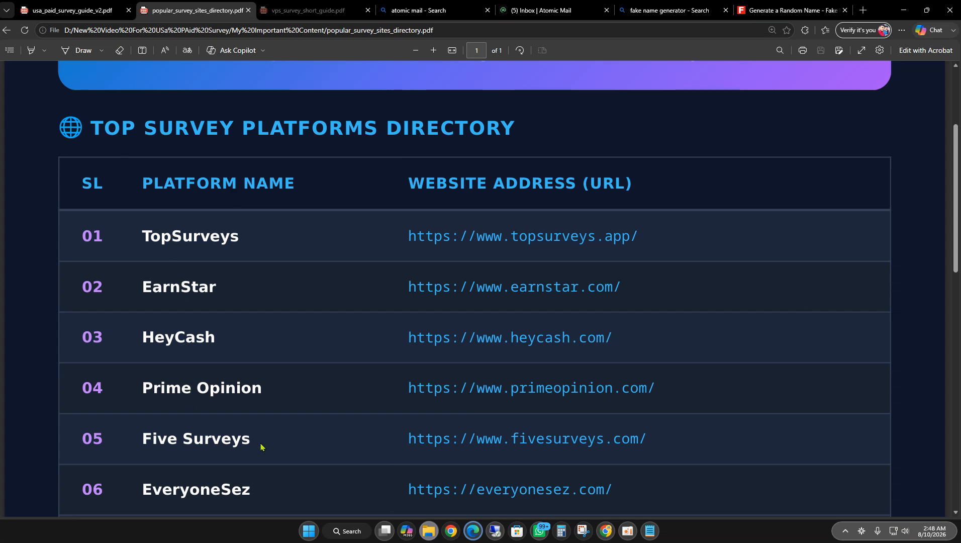
scroll(497, 279, down, 3)
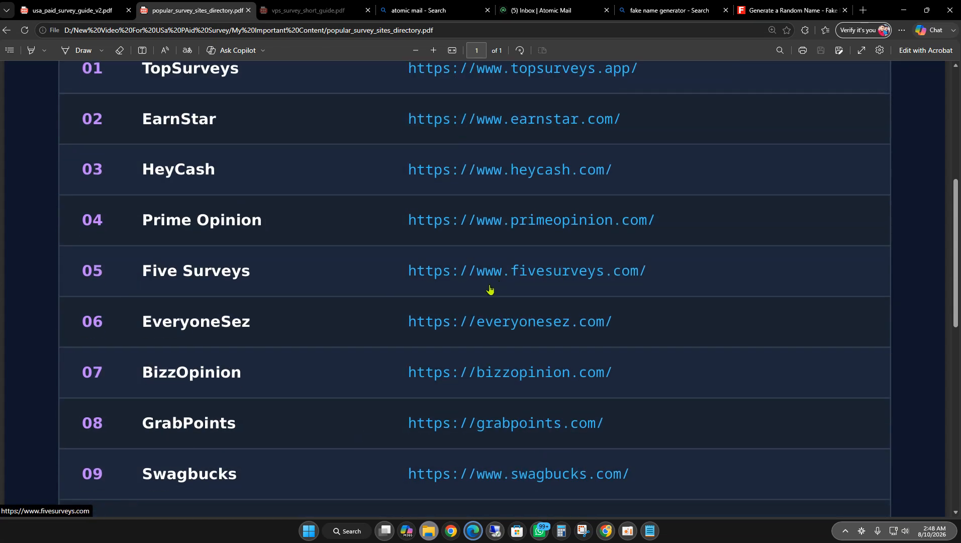
click(545, 6)
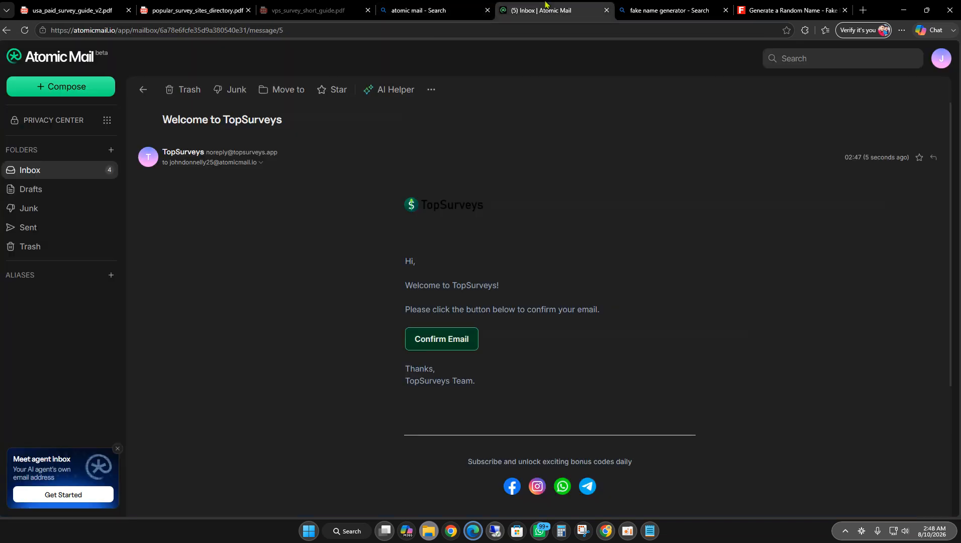
click(65, 173)
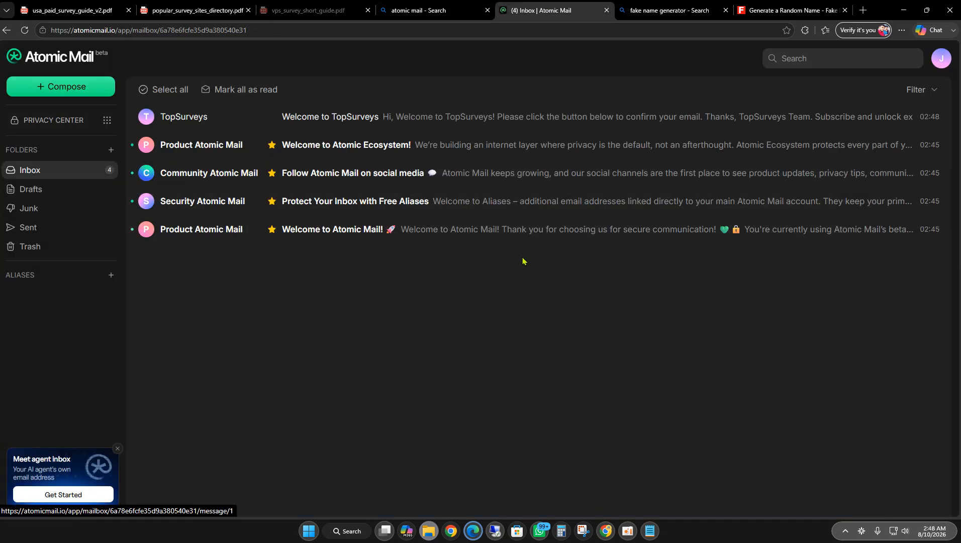
Look up the BizzOpinion entry and its web address in popular_survey_sites_directory.pdf.
click(199, 10)
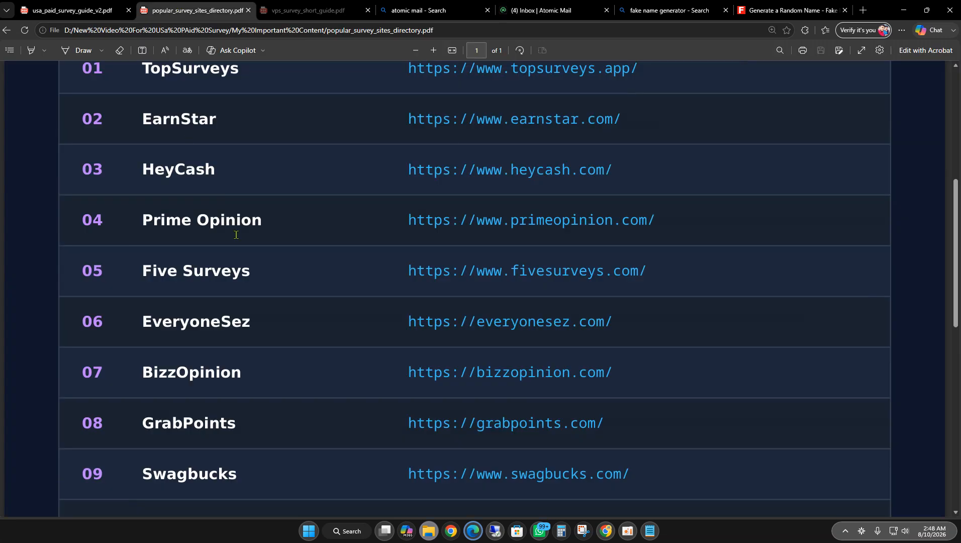
double_click(222, 372)
click(183, 317)
double_click(127, 374)
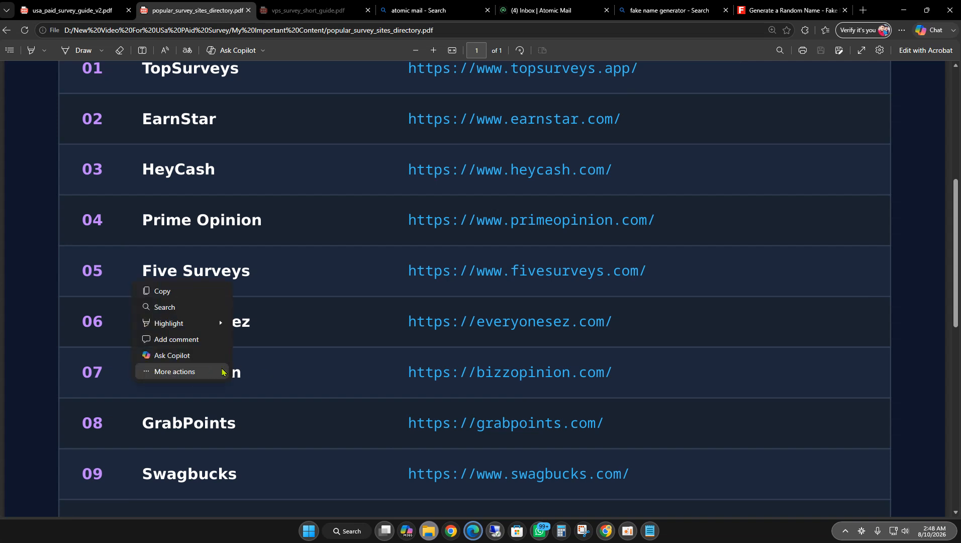
click(257, 376)
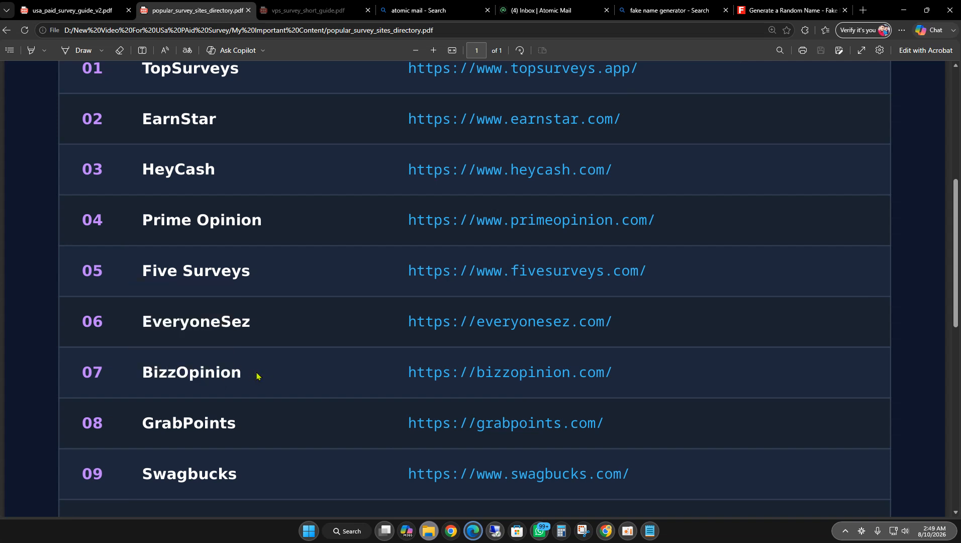
right_click(514, 373)
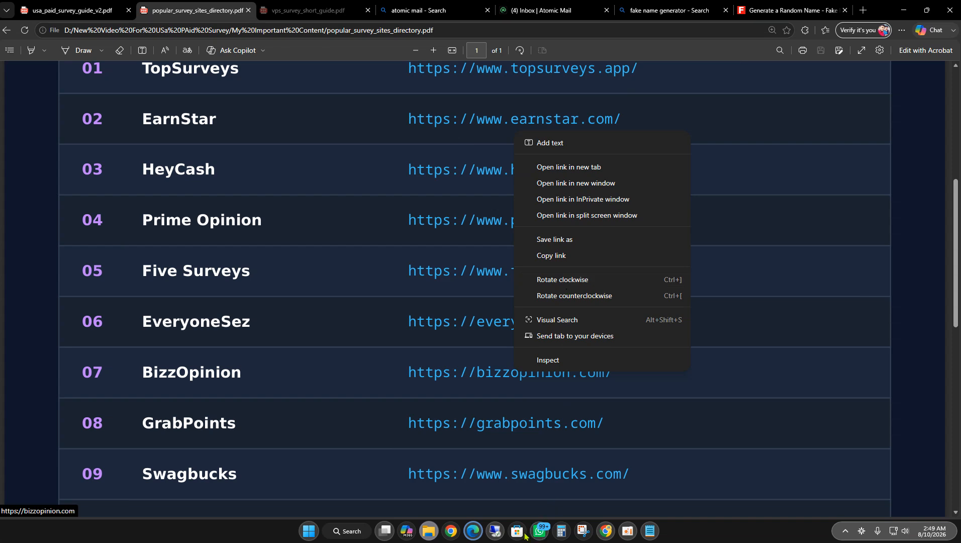
In a new Chrome tab on the remote desktop, search for bizzopnion, open bizzopinion.com and bring up its member sign-up form.
click(495, 531)
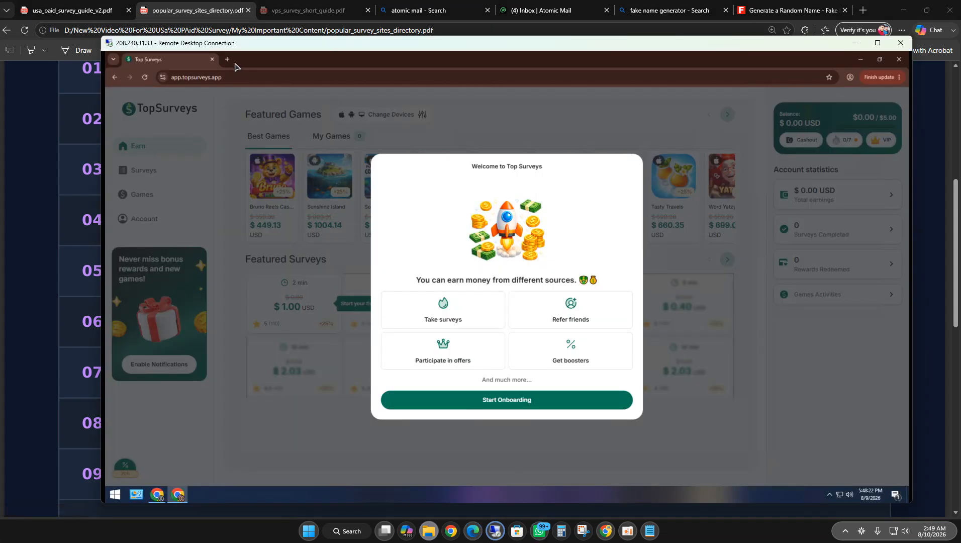
click(227, 59)
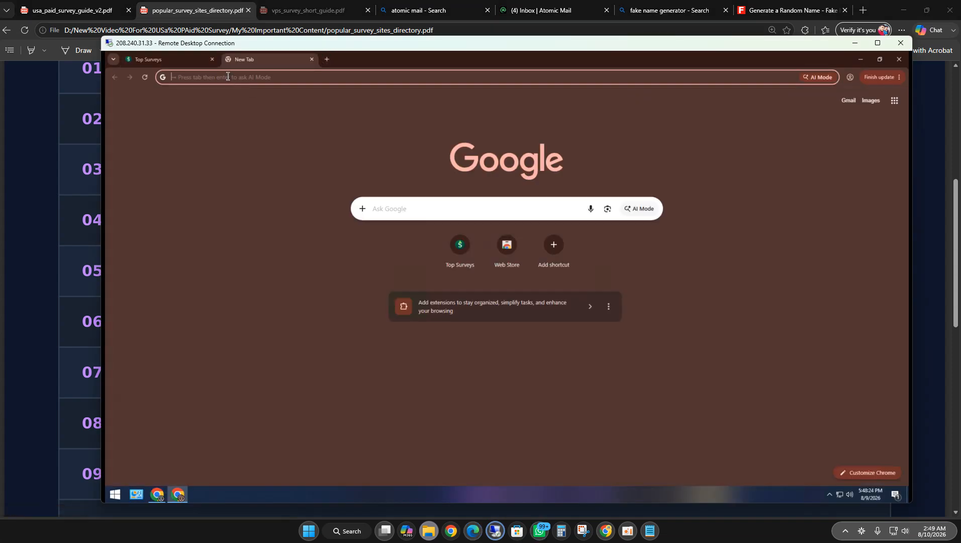
text(bizzopnio)
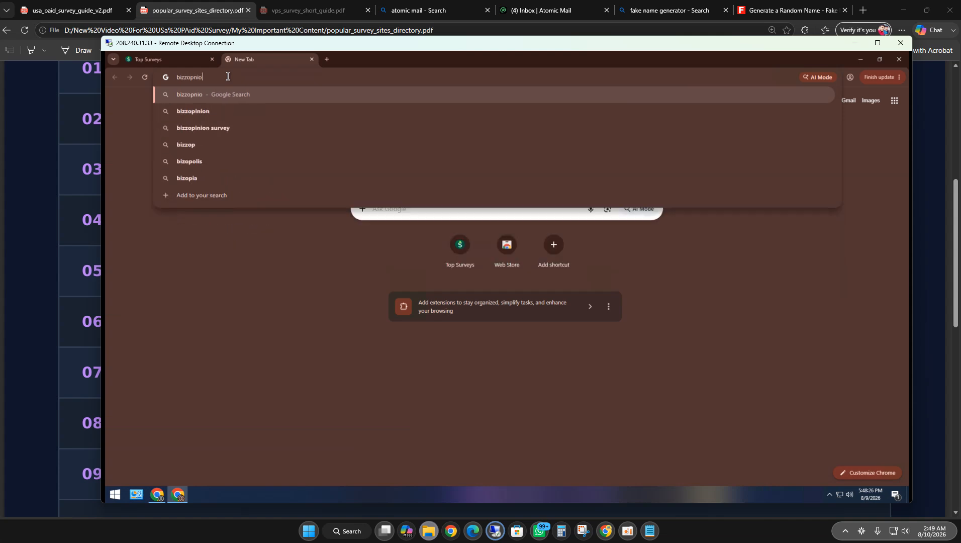
text(n)
key(Return)
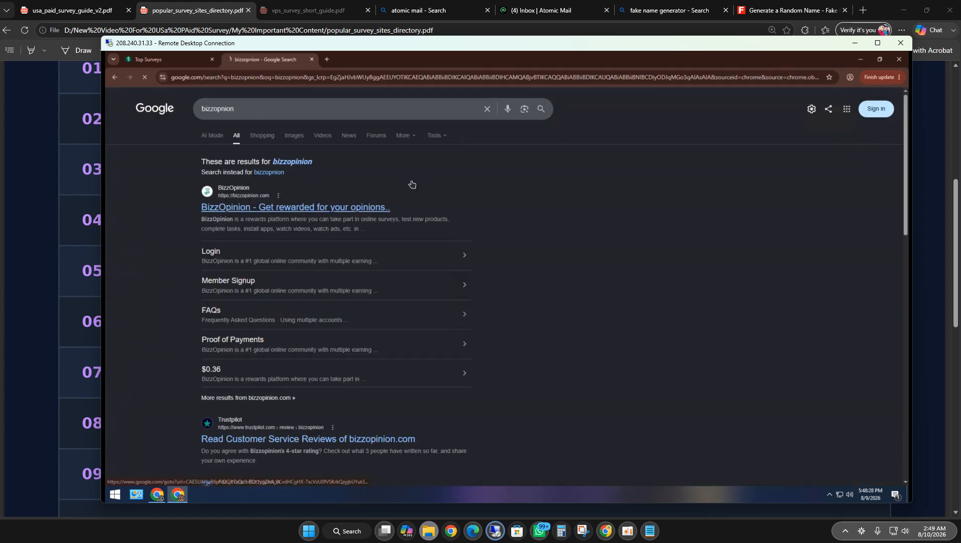
click(411, 184)
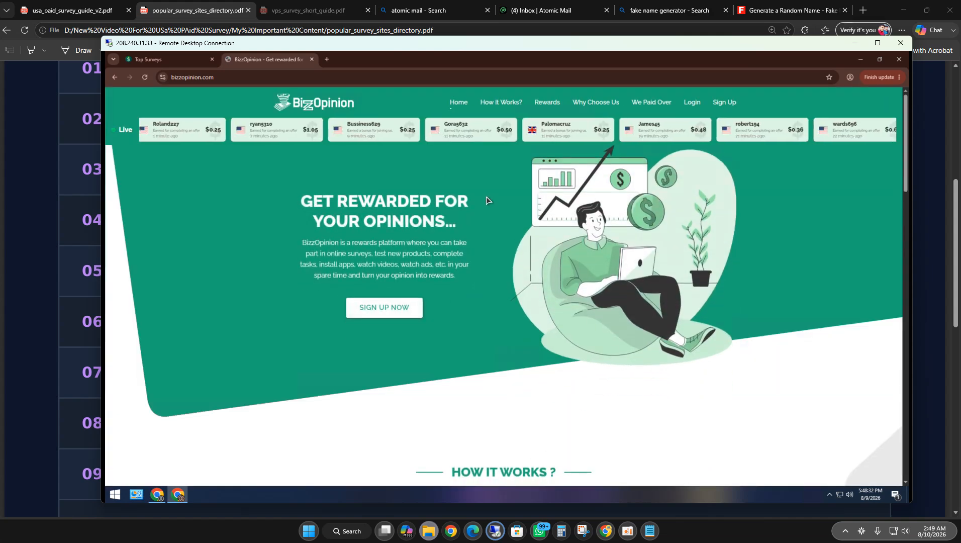
click(385, 307)
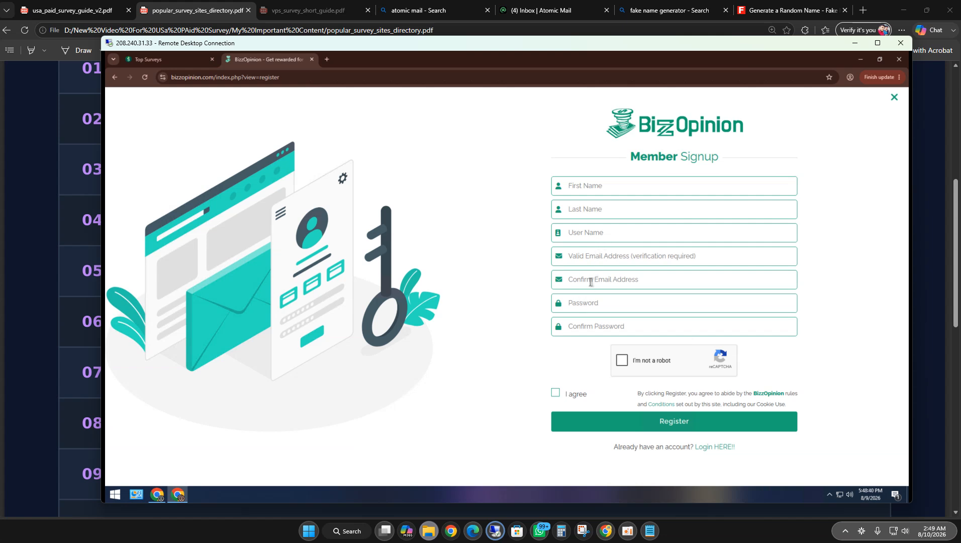
Look over the name and e-mail fields of the BizzOpinion sign-up form and check the Atomic Mail inbox.
click(593, 190)
click(604, 257)
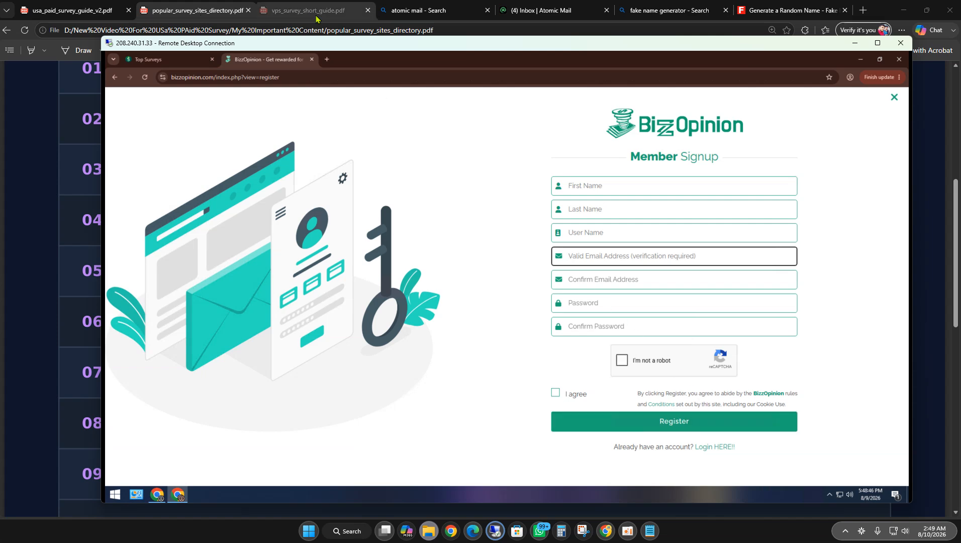
click(540, 10)
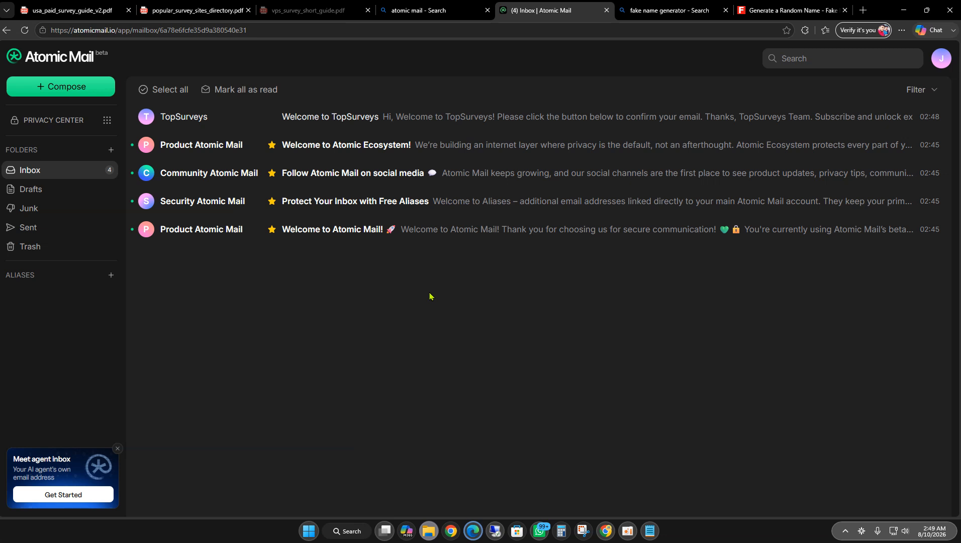
click(495, 531)
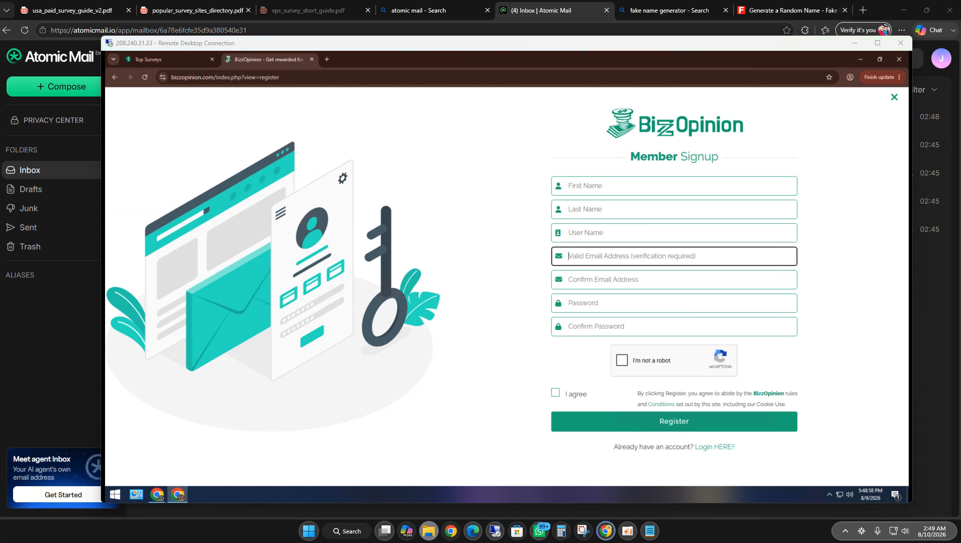
Create a blank Google Sheets spreadsheet in the local Chrome, close the Tables suggestions, and shrink its window over the remote desktop.
drag(1, 262, 368, 11)
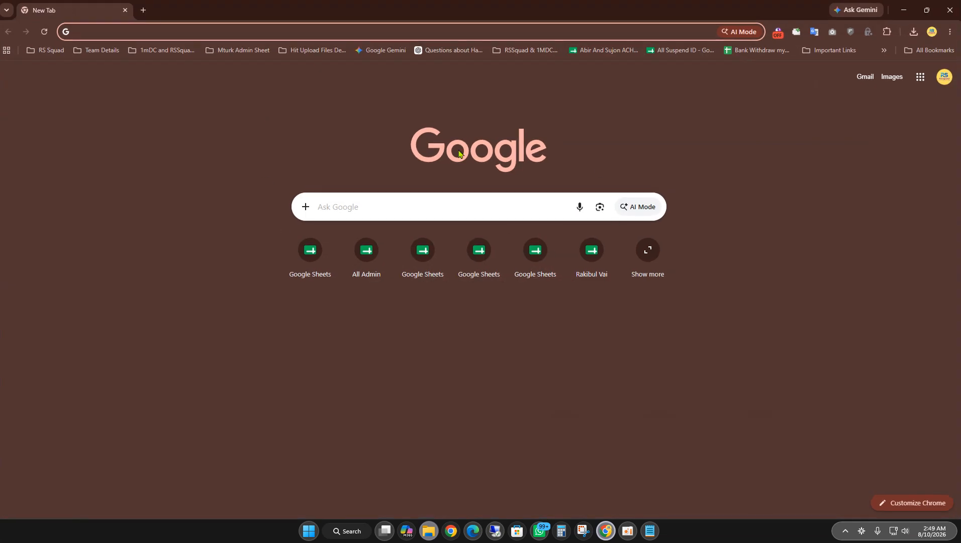
click(920, 77)
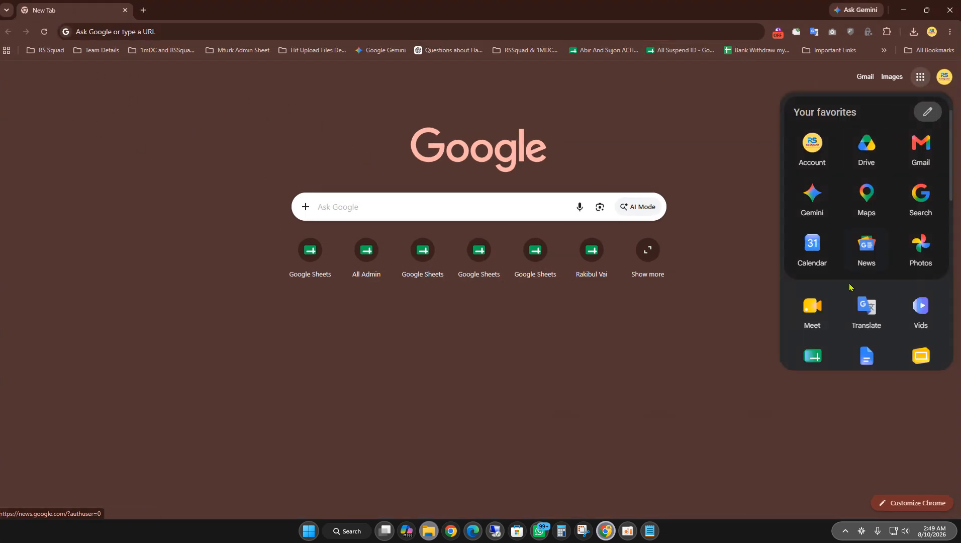
click(824, 359)
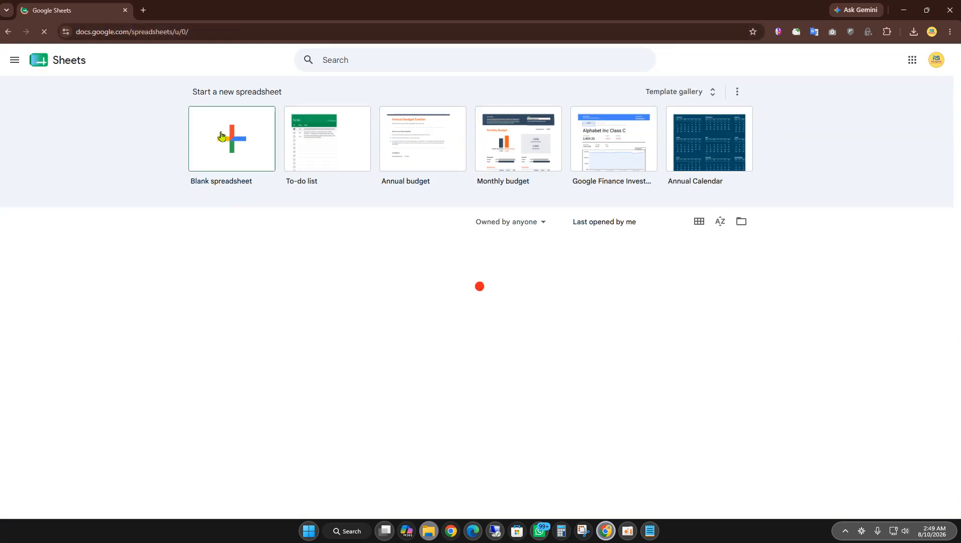
click(221, 136)
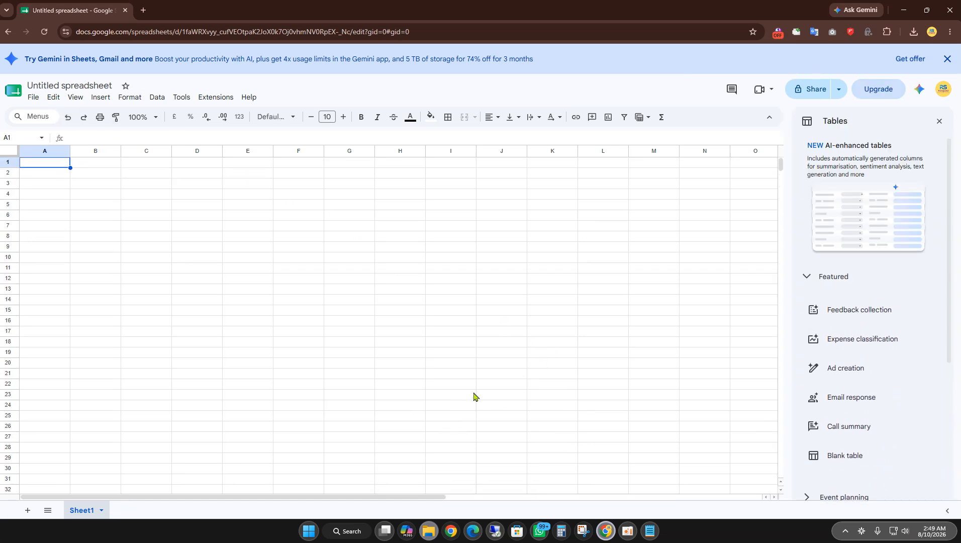
click(938, 120)
scroll(274, 346, down, 5)
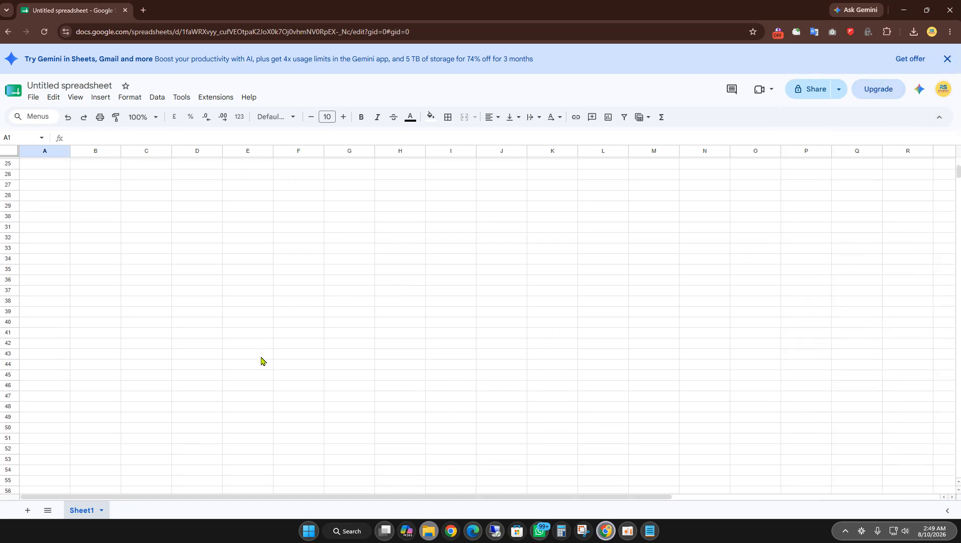
scroll(261, 361, up, 5)
drag(579, 5, 388, 189)
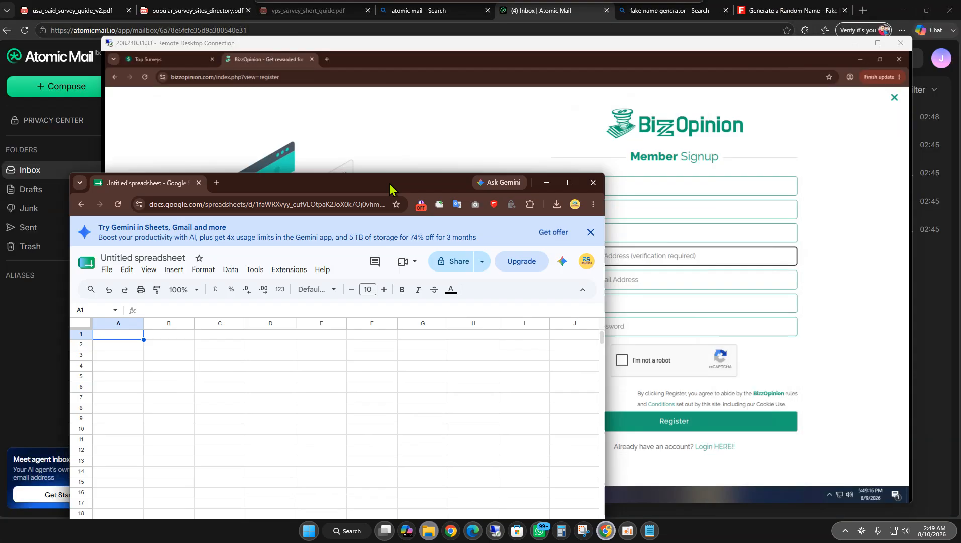
click(76, 441)
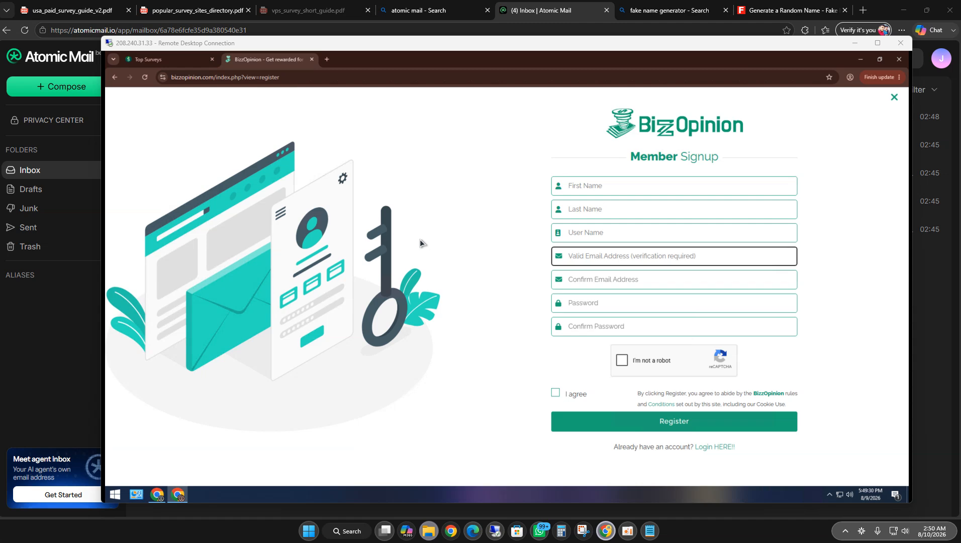
Revisit the TopSurveys page on the remote desktop and return to the Atomic Mail inbox.
click(152, 57)
click(152, 59)
click(537, 14)
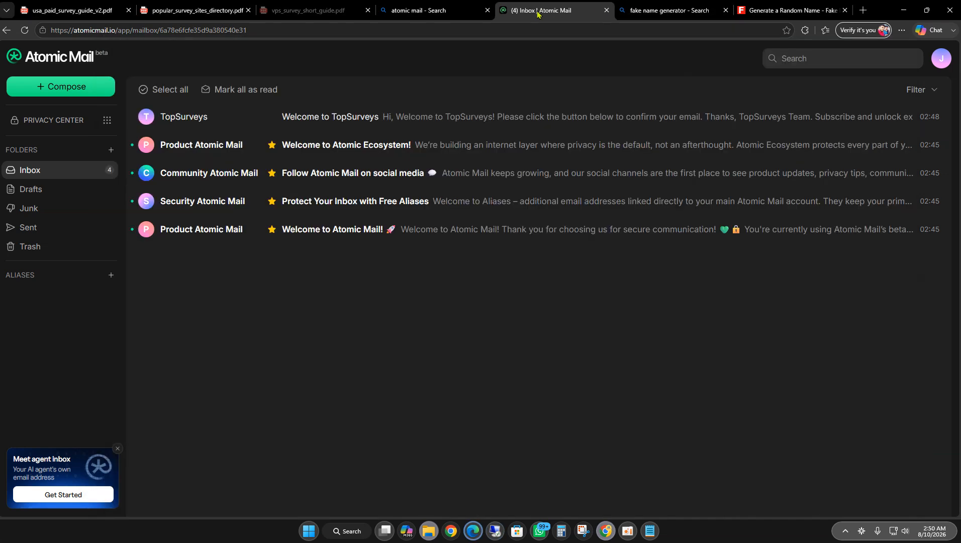